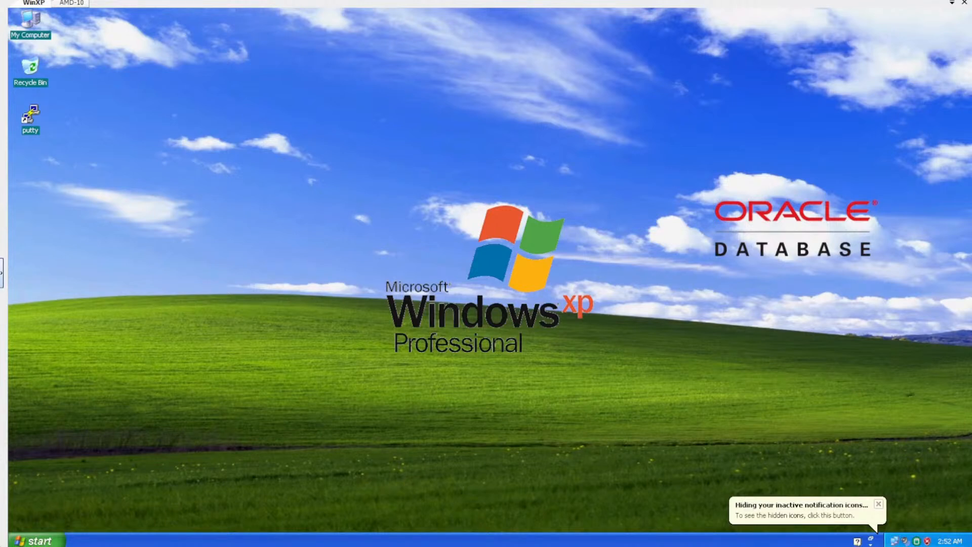
# Step: Launch the Oracle setup program from the OracleXE112_Win32 (E:) CD drive and close the folder window
pyautogui.click(40, 542)
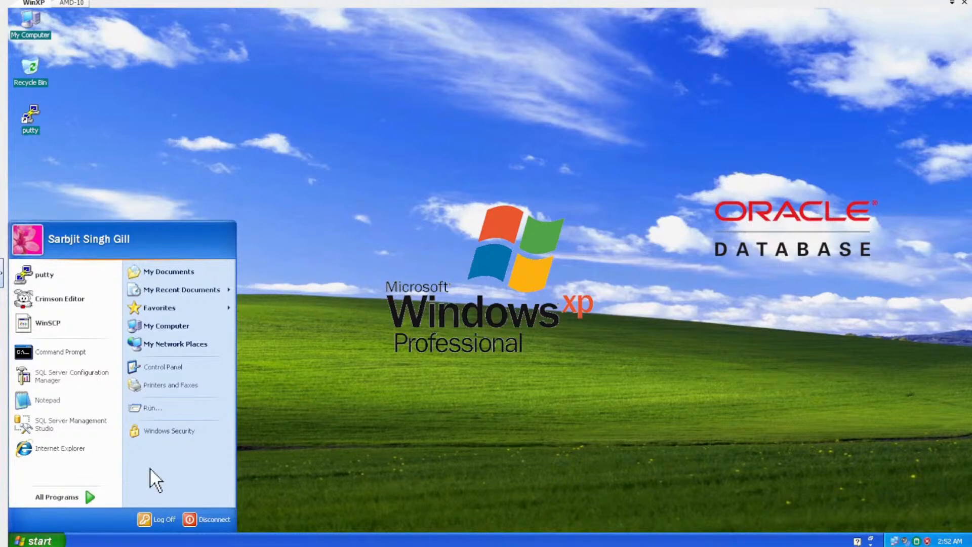
pyautogui.click(183, 325)
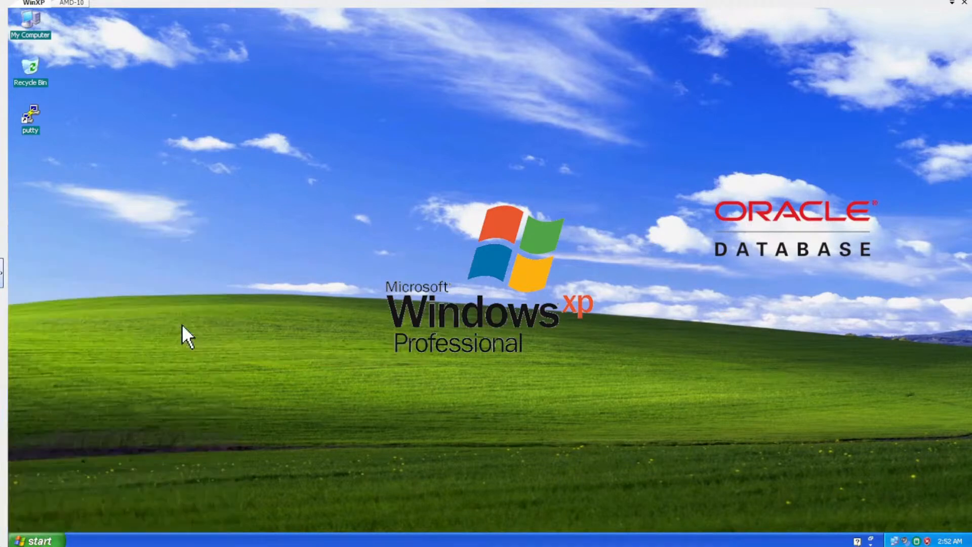
pyautogui.click(267, 222)
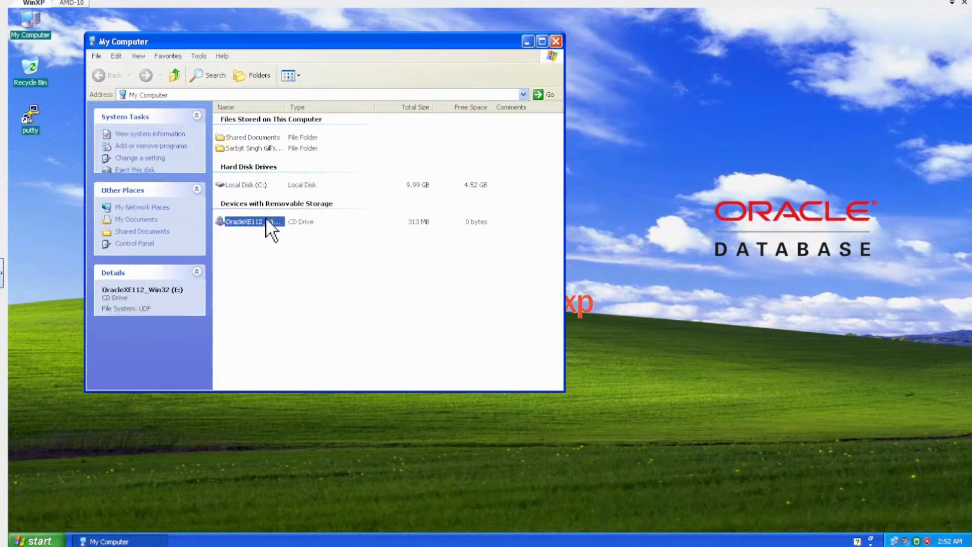
pyautogui.moveTo(281, 107); pyautogui.dragTo(347, 107)
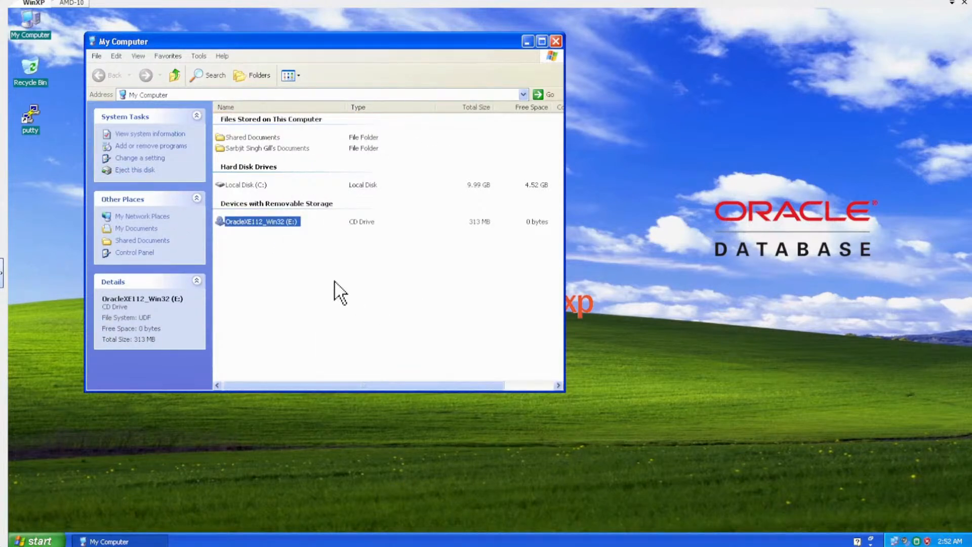
pyautogui.doubleClick(271, 221)
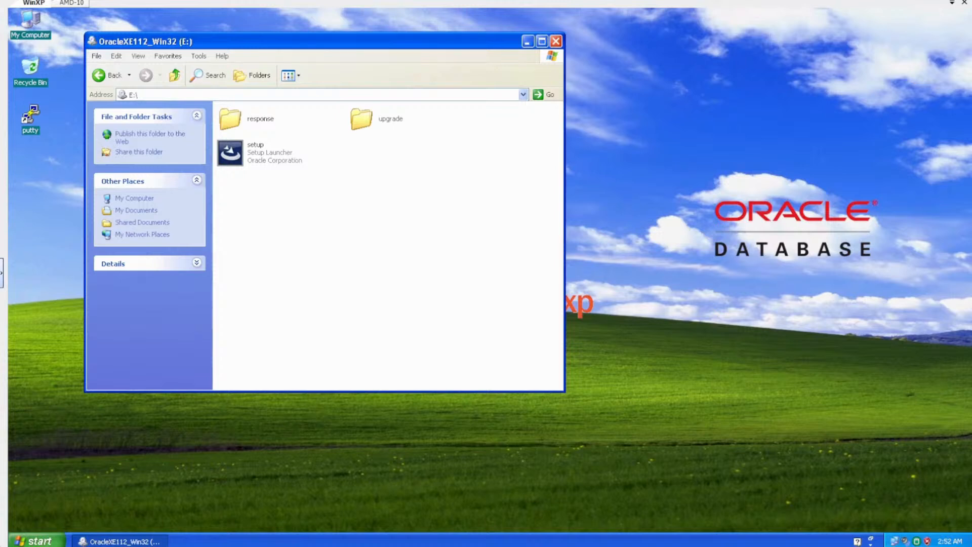
pyautogui.click(230, 150)
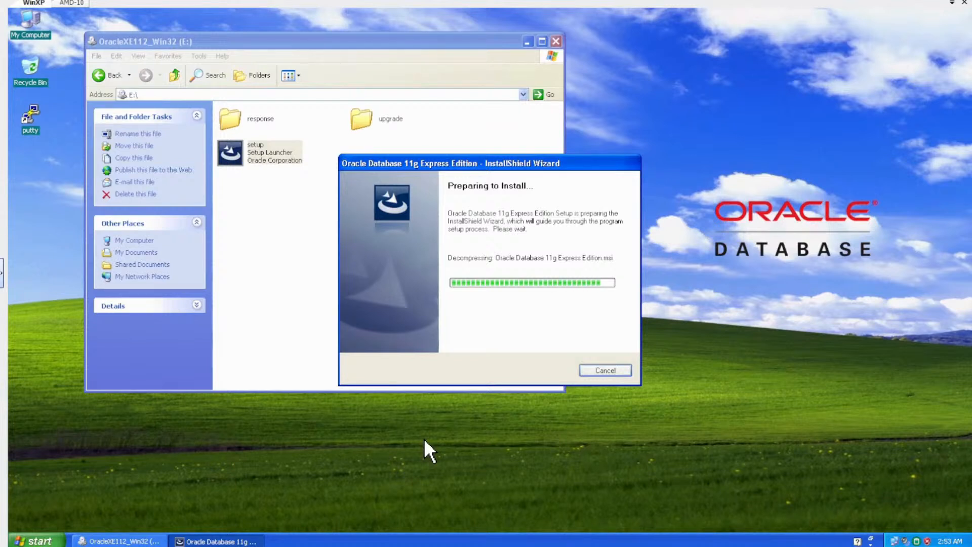
pyautogui.click(556, 41)
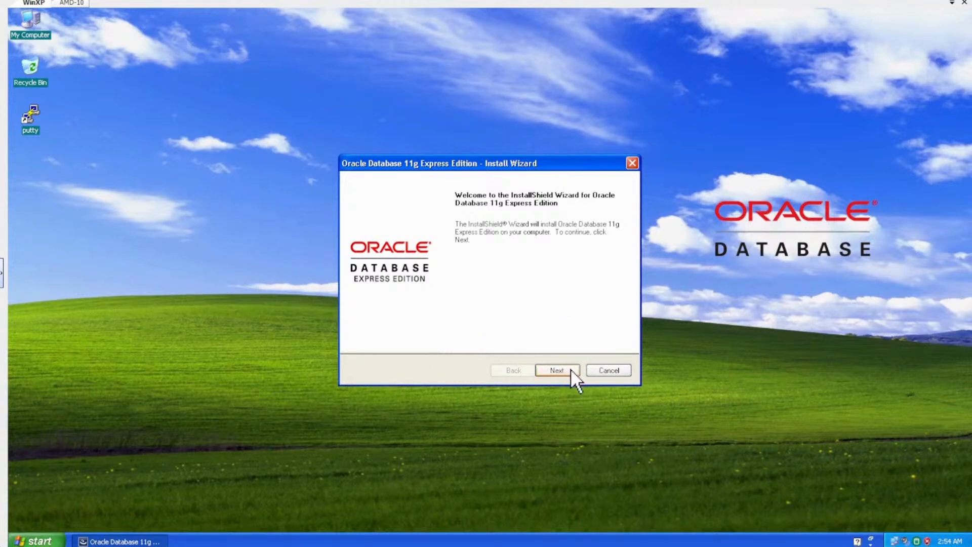
# Step: Accept the license agreement terms in the install wizard and keep C:\oraclexe\ as the destination folder
pyautogui.click(557, 370)
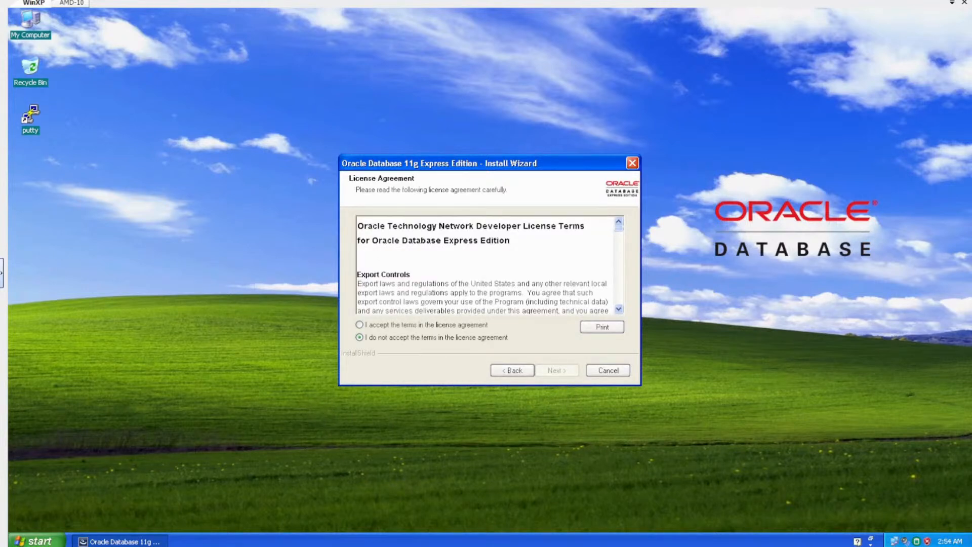
pyautogui.click(423, 325)
pyautogui.click(556, 370)
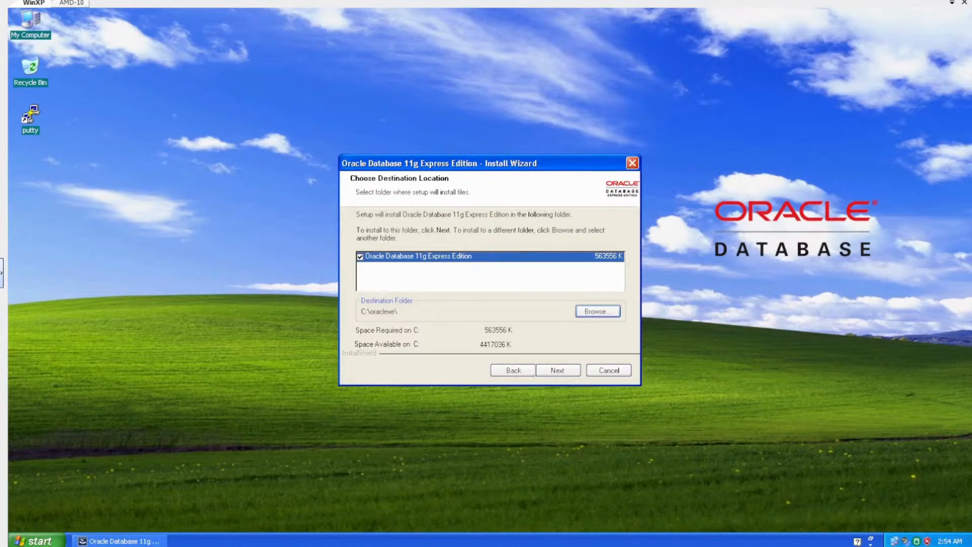
pyautogui.click(568, 368)
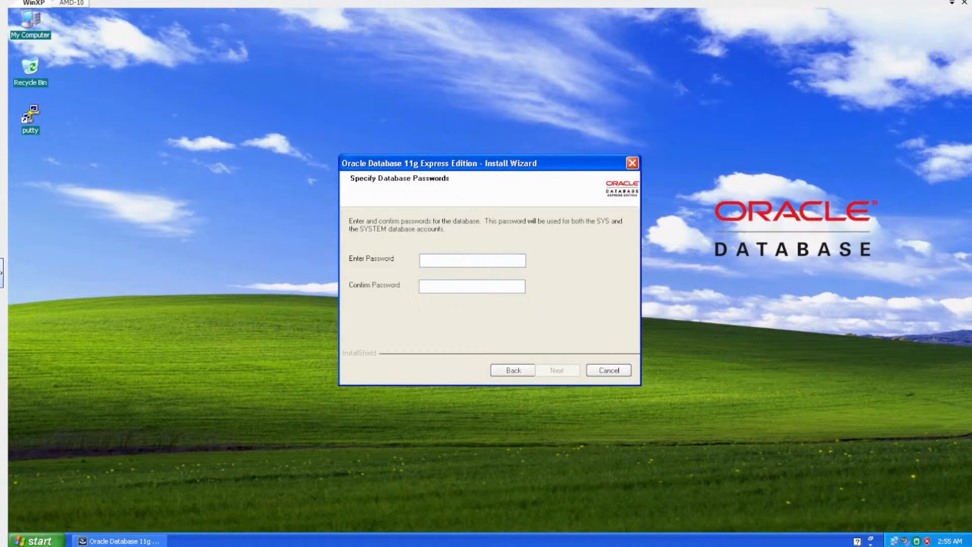
# Step: Enter and confirm the password for the SYS and SYSTEM database accounts and proceed to the summary
pyautogui.write('*******')
pyautogui.press('Tab')
pyautogui.write('*********')
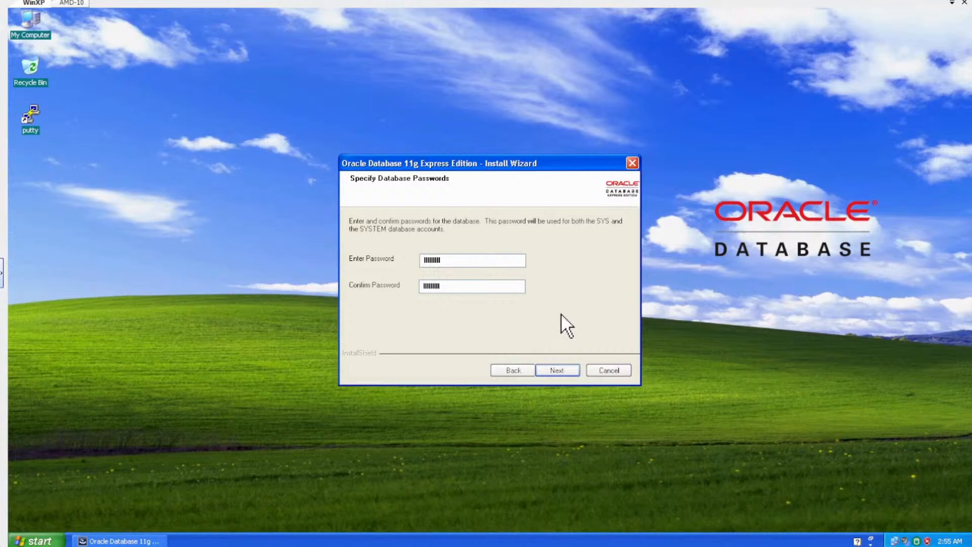
pyautogui.click(557, 370)
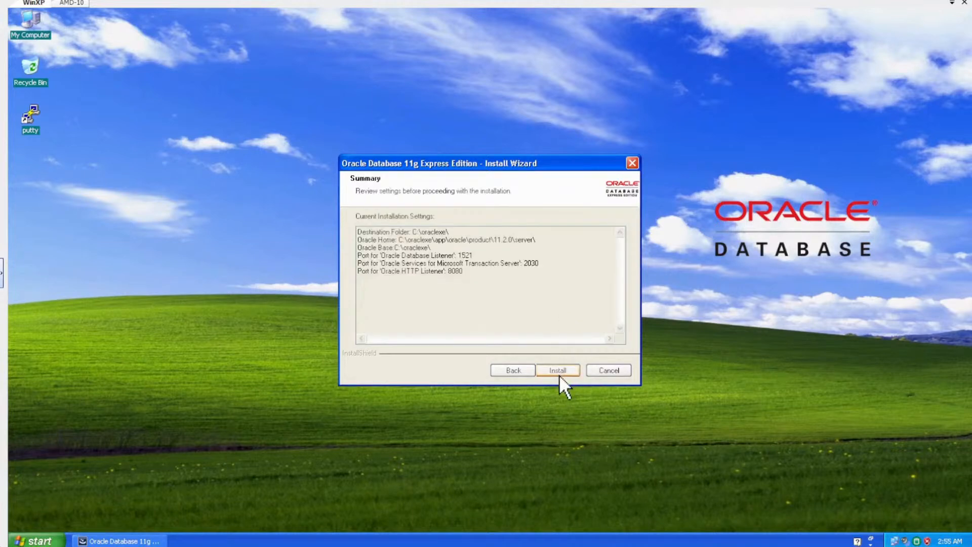
# Step: Examine the port assignments for the database listener, Microsoft Transaction Server services and HTTP listener in the installation summary
pyautogui.click(557, 371)
pyautogui.doubleClick(461, 255)
pyautogui.click(482, 278)
pyautogui.moveTo(367, 274); pyautogui.dragTo(535, 260)
pyautogui.click(472, 276)
pyautogui.click(557, 267)
pyautogui.moveTo(392, 263); pyautogui.dragTo(538, 262)
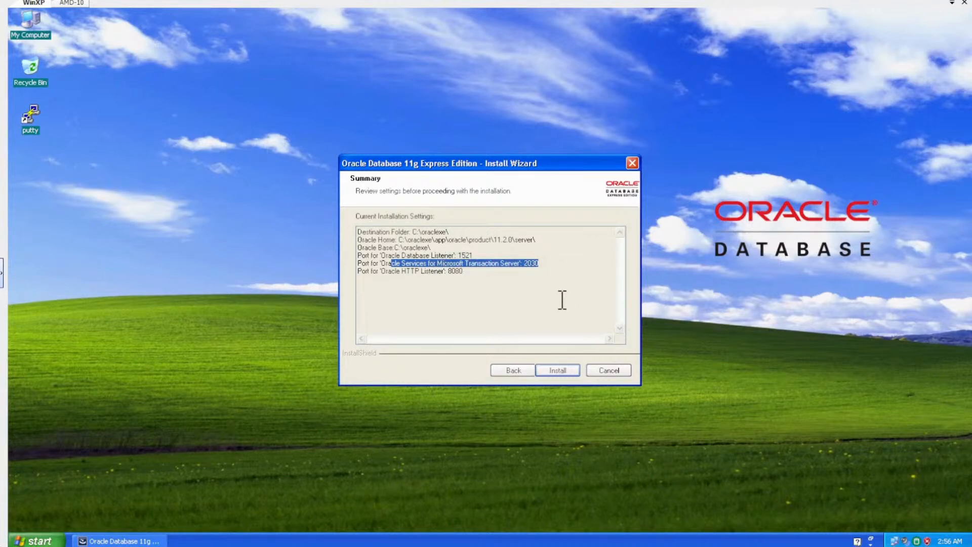
pyautogui.click(522, 273)
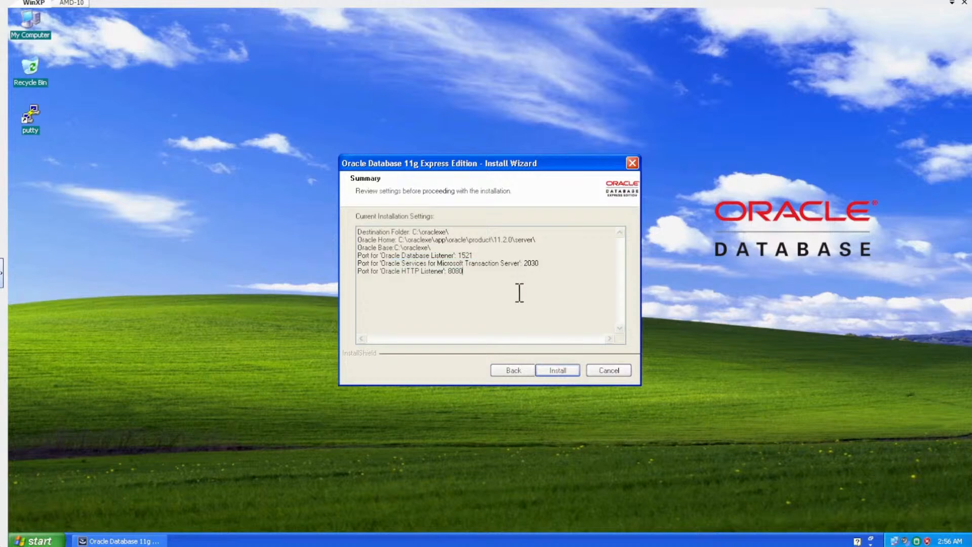
# Step: Install Oracle Database 11g Express Edition with the summarized settings and finish the wizard
pyautogui.click(560, 369)
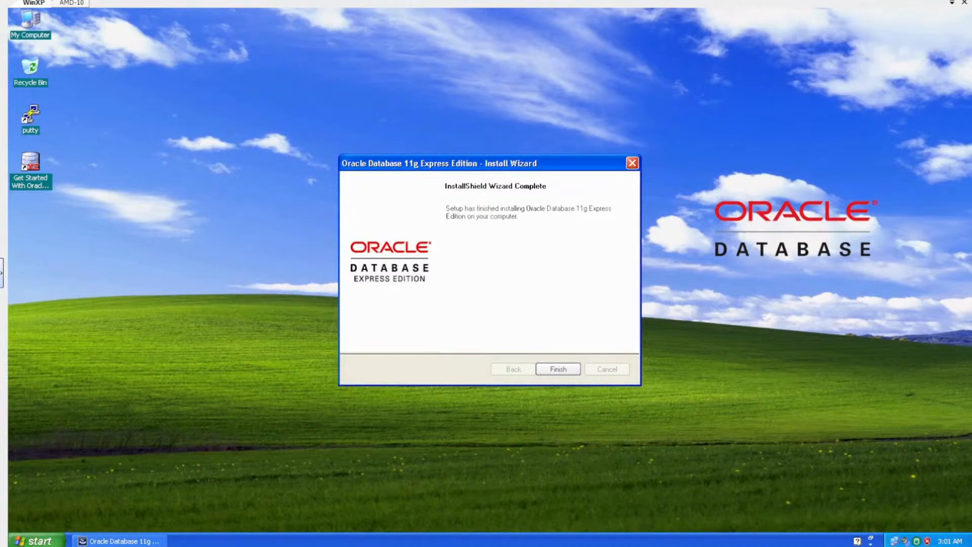
pyautogui.press('Return')
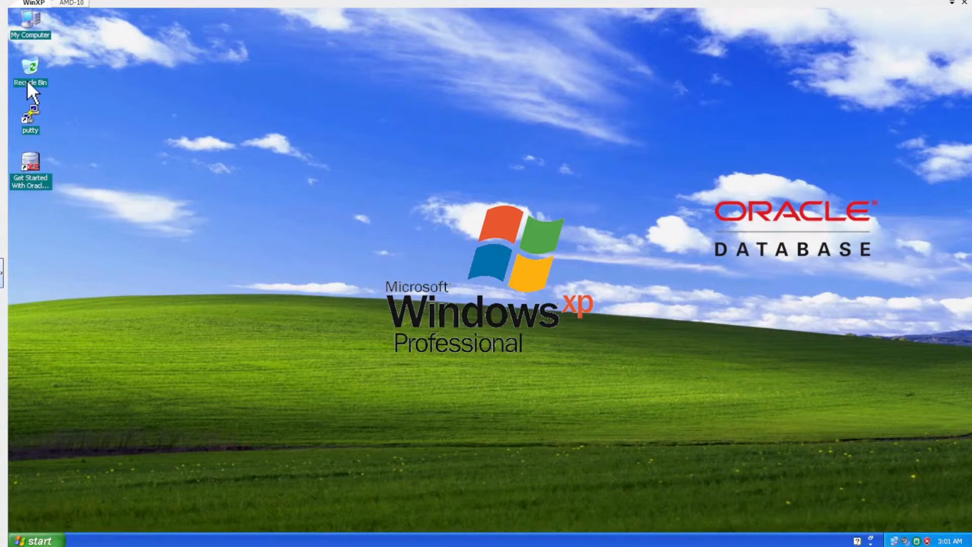
# Step: View the Get Started With Oracle Database 11g Express Edition page in an enlarged browser window, then close it
pyautogui.click(31, 173)
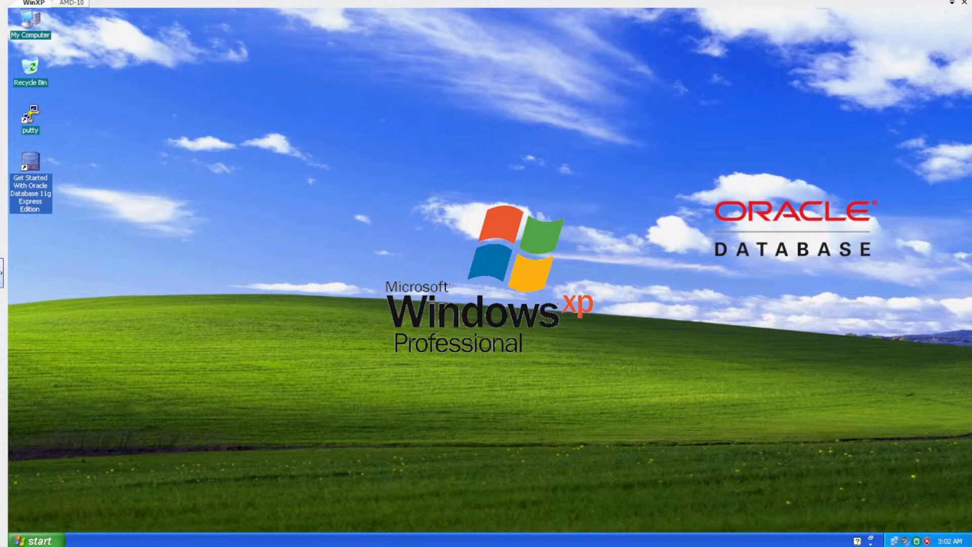
pyautogui.doubleClick(30, 186)
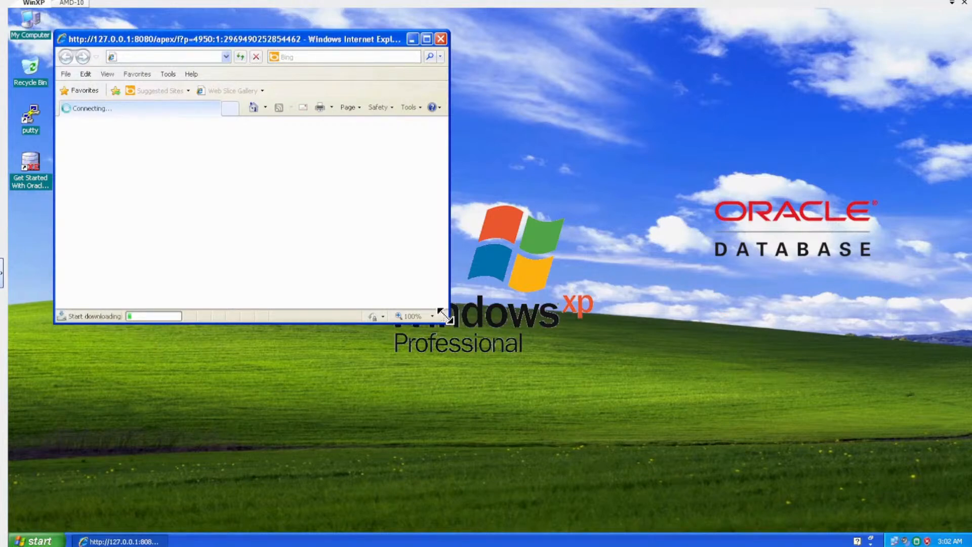
pyautogui.moveTo(448, 323); pyautogui.dragTo(740, 433)
pyautogui.moveTo(816, 448); pyautogui.dragTo(824, 452)
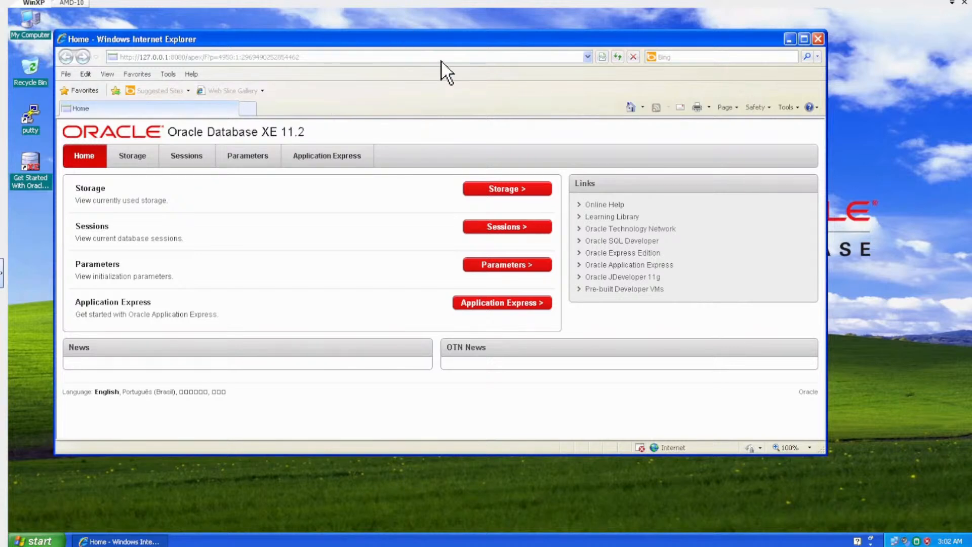
pyautogui.click(818, 39)
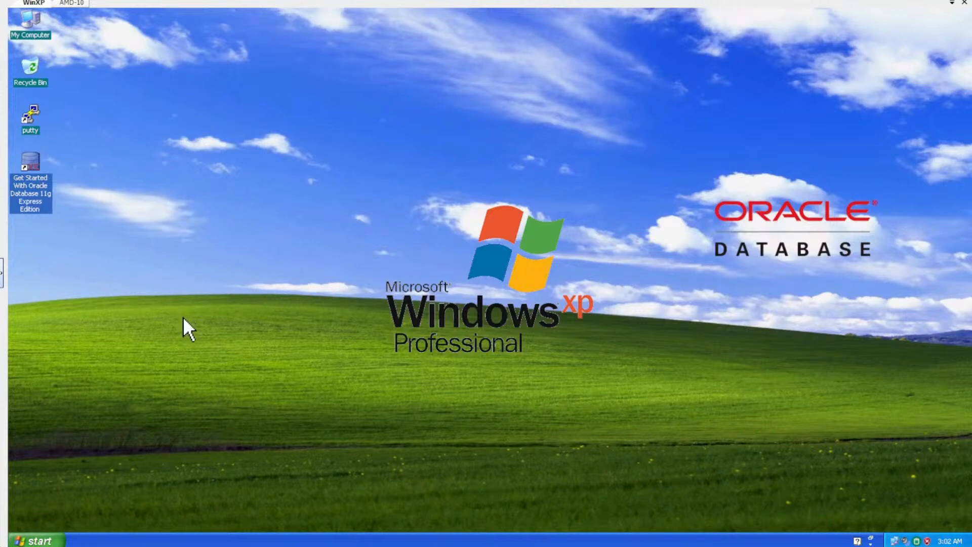
# Step: Run Start Database from the Oracle Database 11g Express Edition program group
pyautogui.click(37, 540)
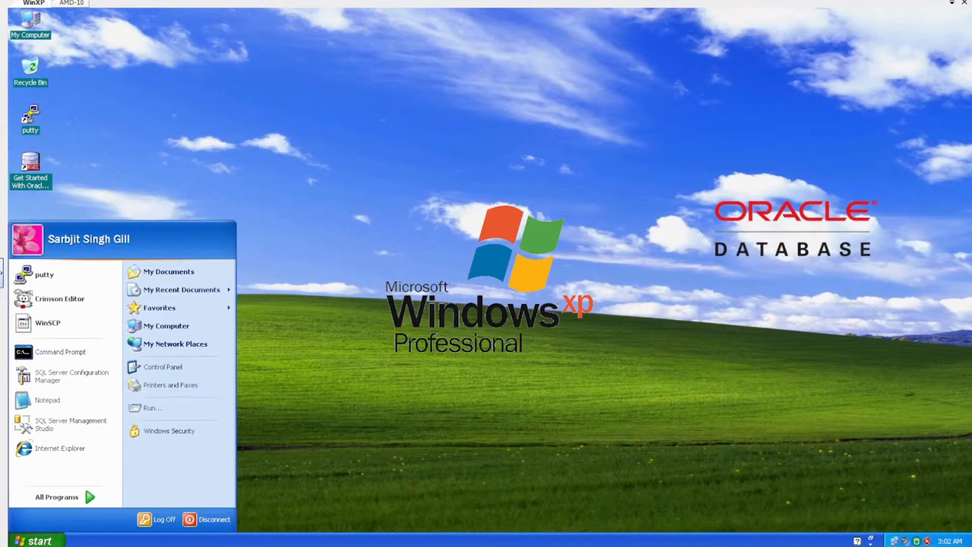
pyautogui.click(66, 497)
pyautogui.moveTo(116, 496)
pyautogui.moveTo(66, 497)
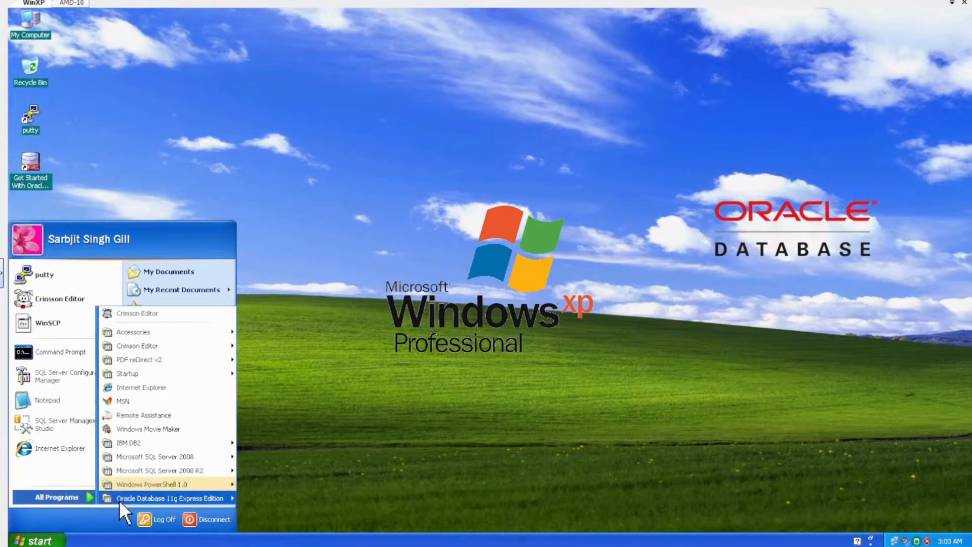
pyautogui.moveTo(166, 496)
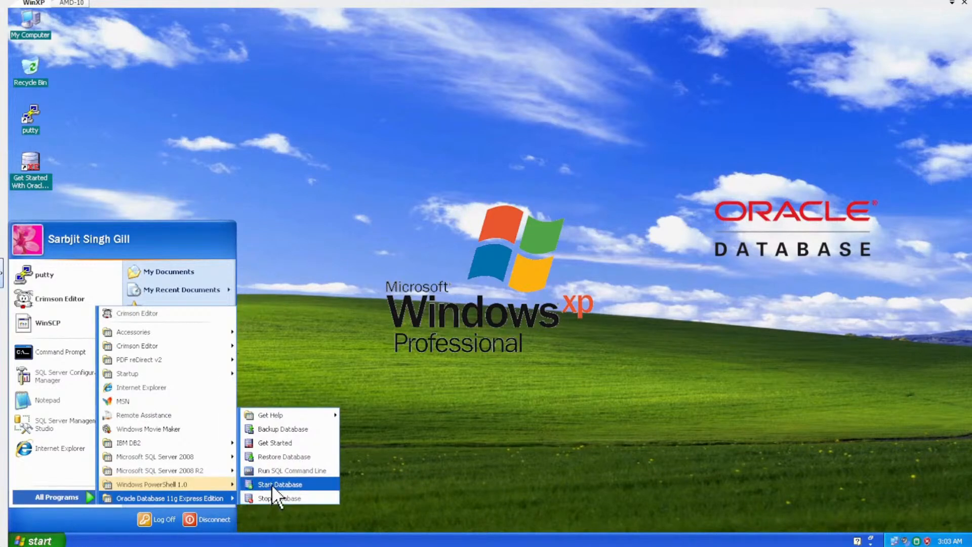
pyautogui.click(271, 484)
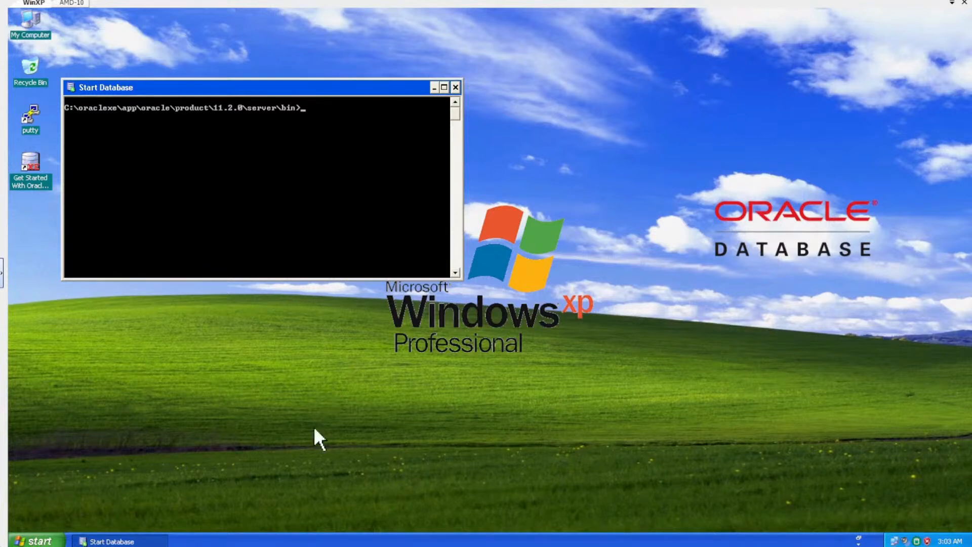
# Step: Open Run SQL Command Line from the Oracle program group and move its window away from the Start Database console
pyautogui.click(42, 540)
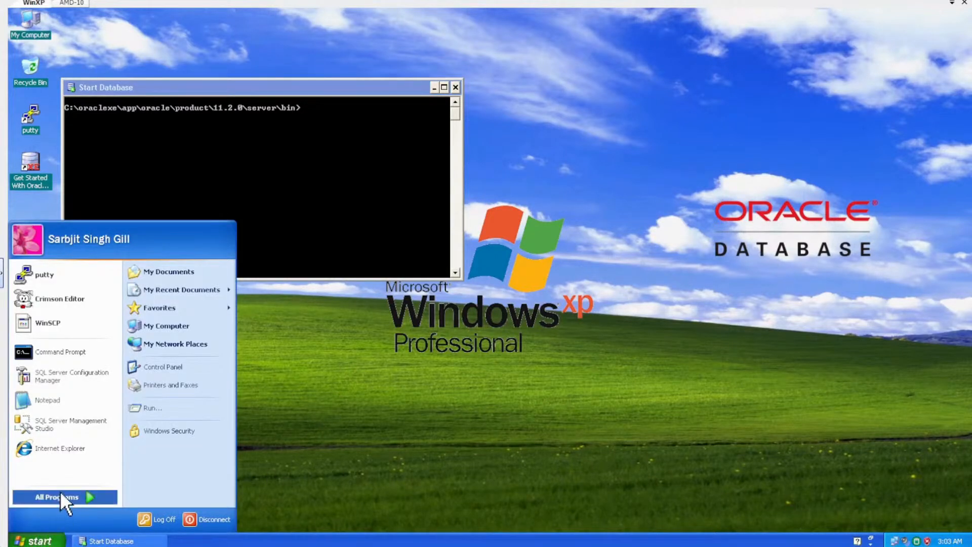
pyautogui.moveTo(59, 490)
pyautogui.moveTo(169, 496)
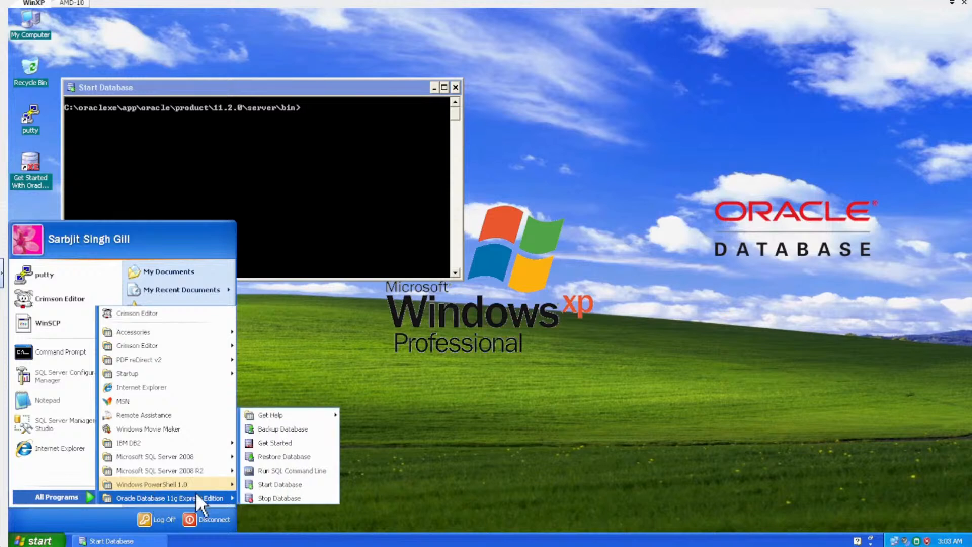
pyautogui.click(275, 471)
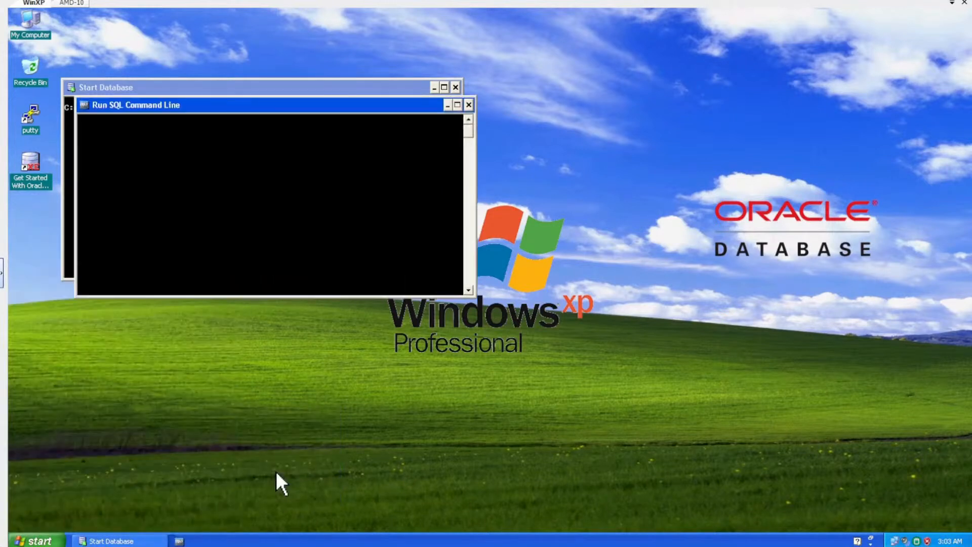
pyautogui.moveTo(259, 109); pyautogui.dragTo(459, 167)
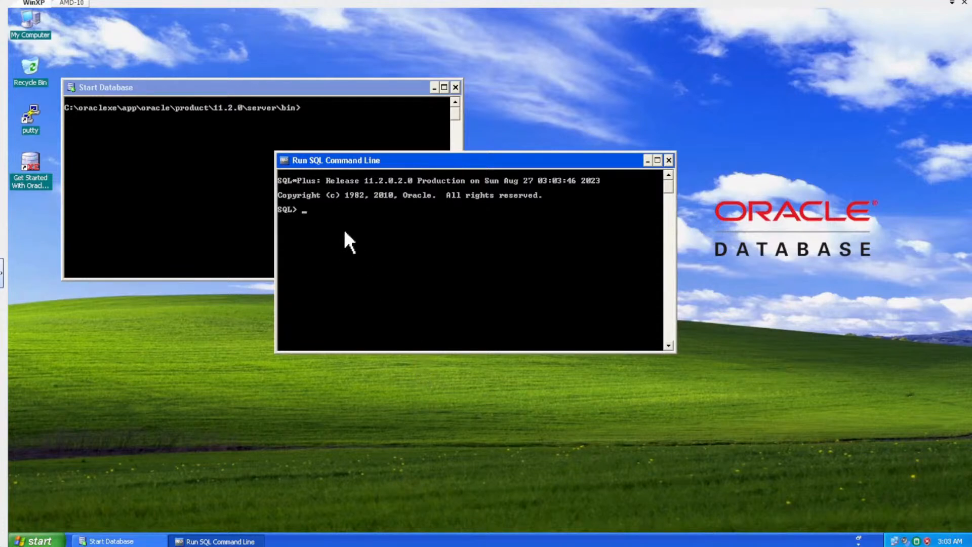
pyautogui.click(284, 162)
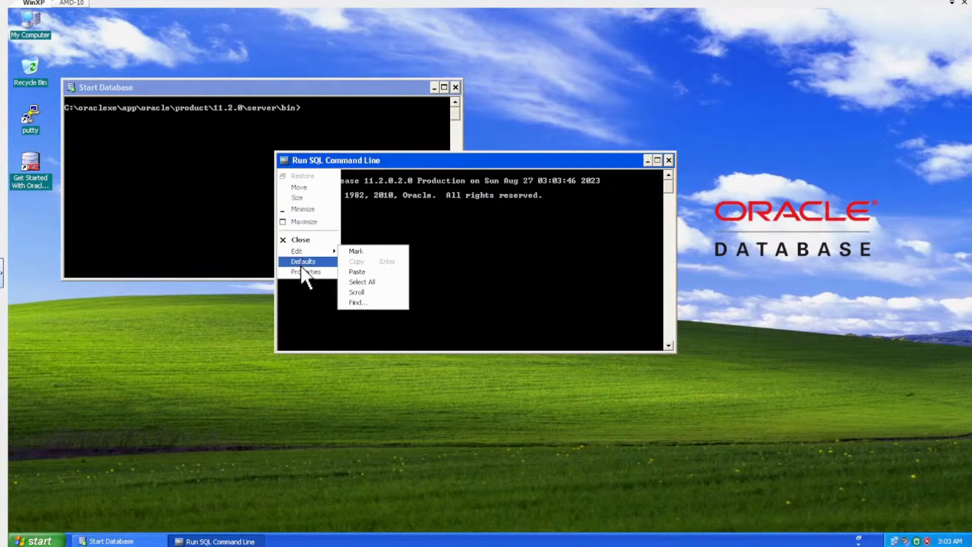
pyautogui.click(457, 265)
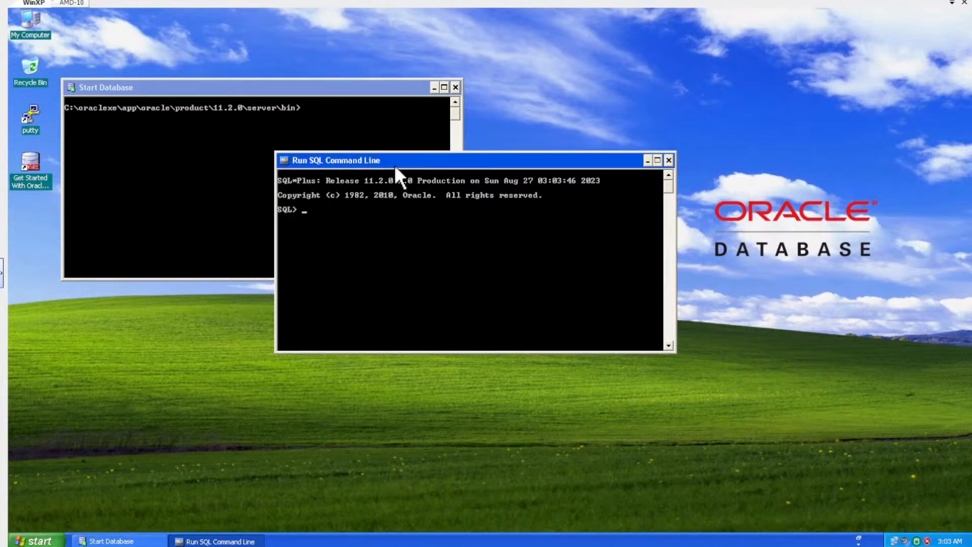
pyautogui.moveTo(400, 161); pyautogui.dragTo(365, 227)
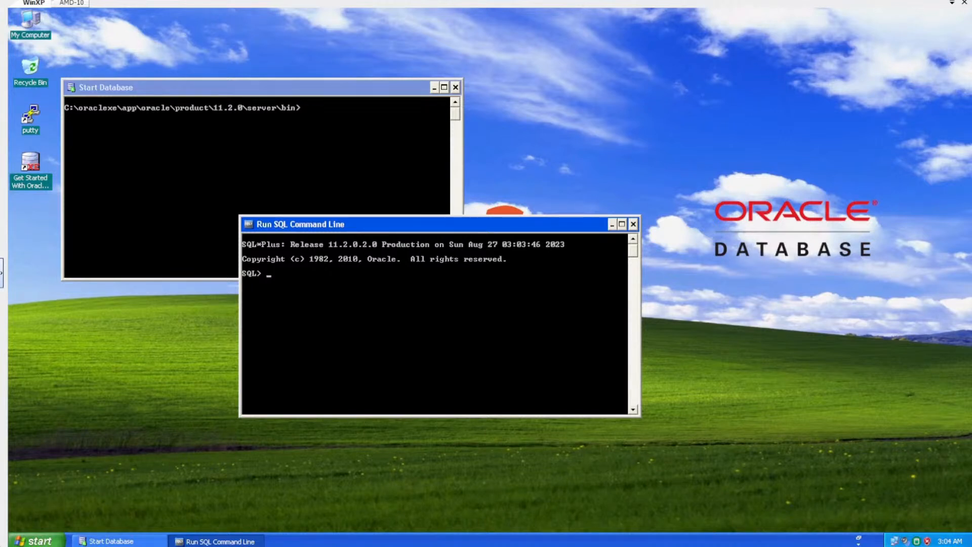
# Step: Start sqlplus in the Start Database console, log in with "/ as sysdba", and quit the session
pyautogui.click(311, 167)
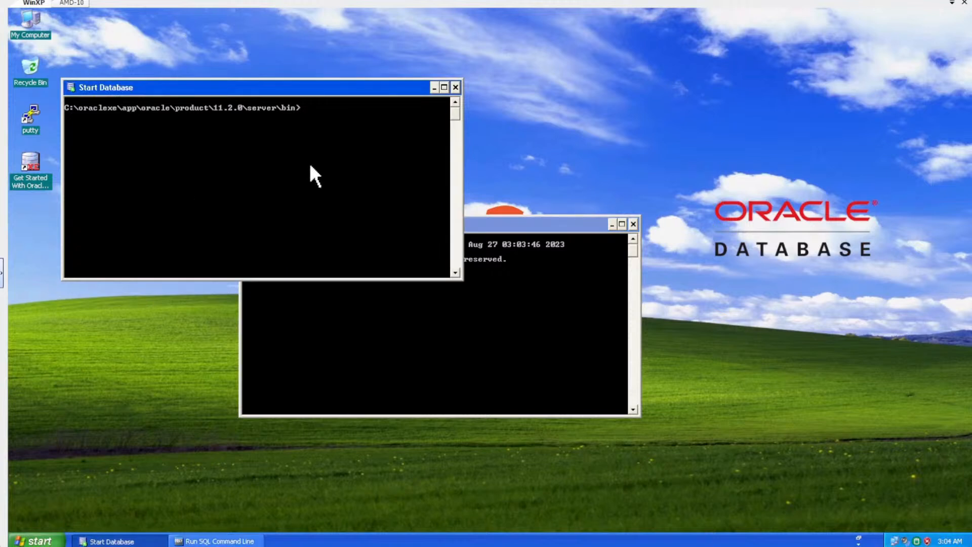
pyautogui.write('sqlplus')
pyautogui.press('Return')
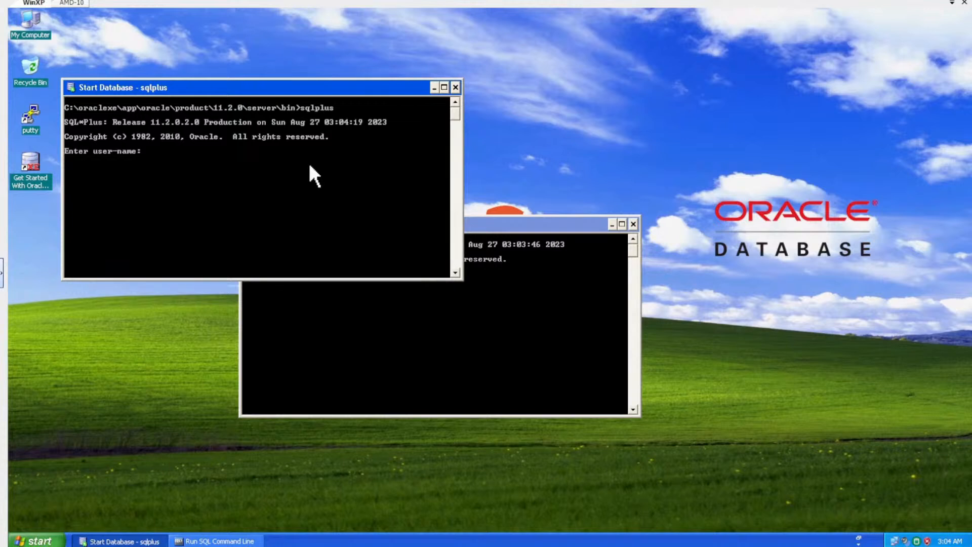
pyautogui.write('/ as sysdba')
pyautogui.press('Return')
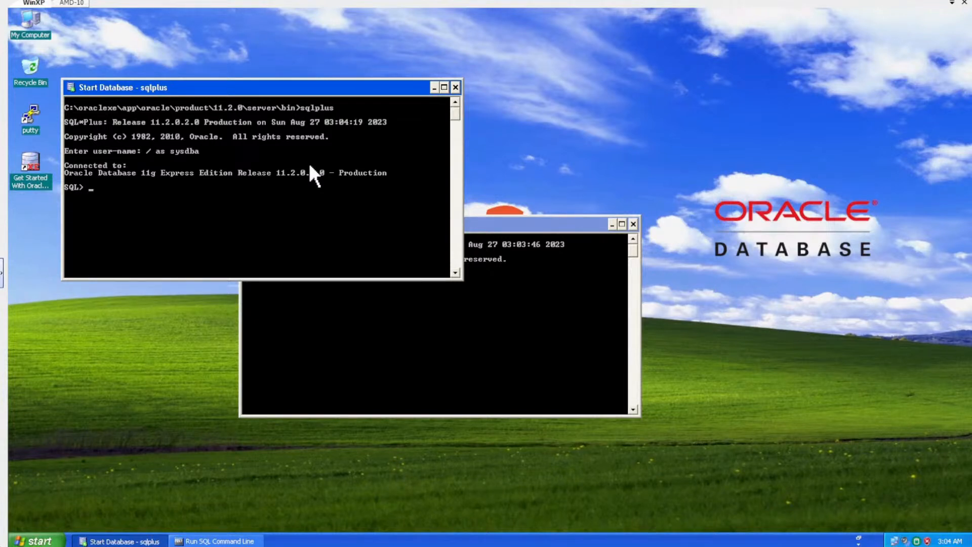
pyautogui.write('quit')
pyautogui.press('Return')
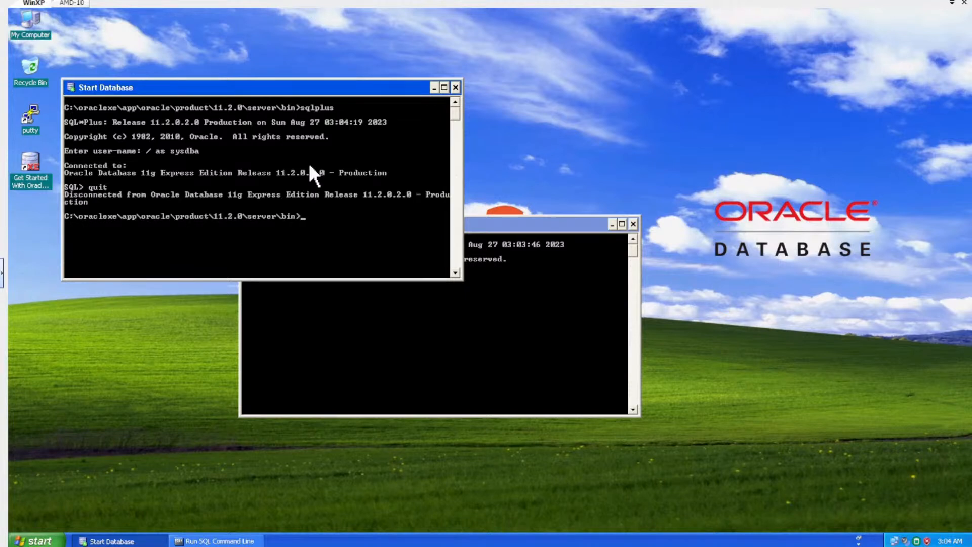
# Step: Try to log in to sqlplus as "sys as sysdba" in the Start Database console, and cancel back to the command prompt
pyautogui.press('Up')
pyautogui.press('Return')
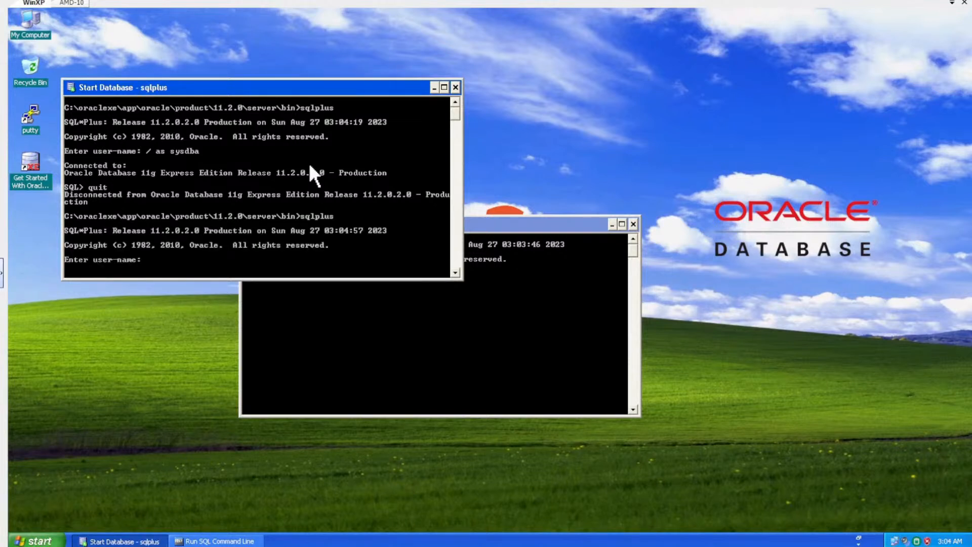
pyautogui.write('sys as sysdba')
pyautogui.press('Return')
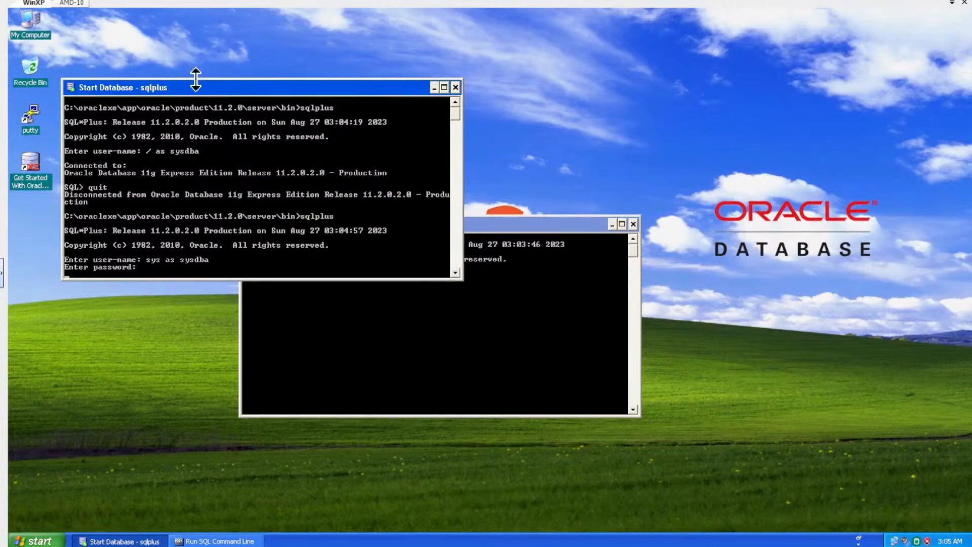
pyautogui.moveTo(199, 79); pyautogui.dragTo(227, 22)
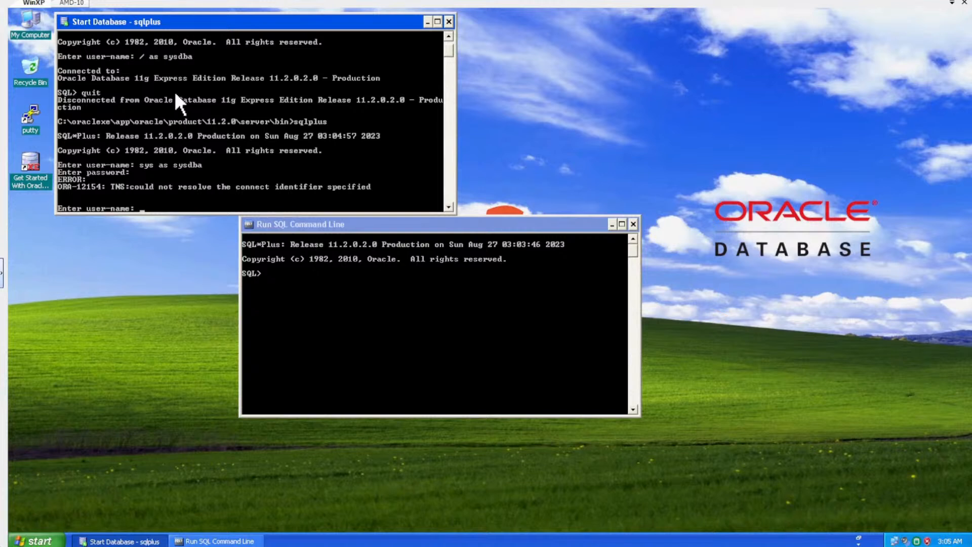
pyautogui.hotkey('ctrl', 'c')
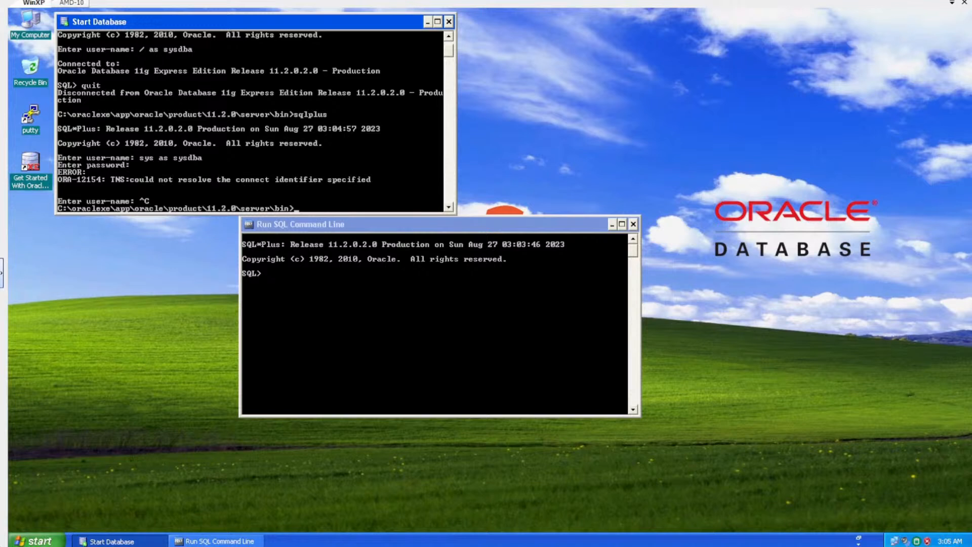
# Step: Look through the entries of the Oracle Database 11g Express Edition program group without launching any of them
pyautogui.click(40, 541)
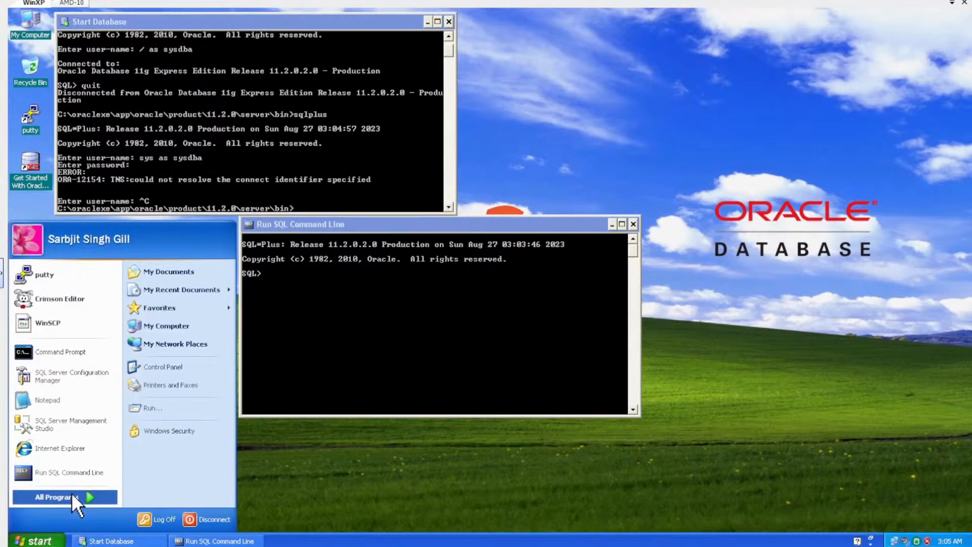
pyautogui.moveTo(71, 493)
pyautogui.moveTo(154, 494)
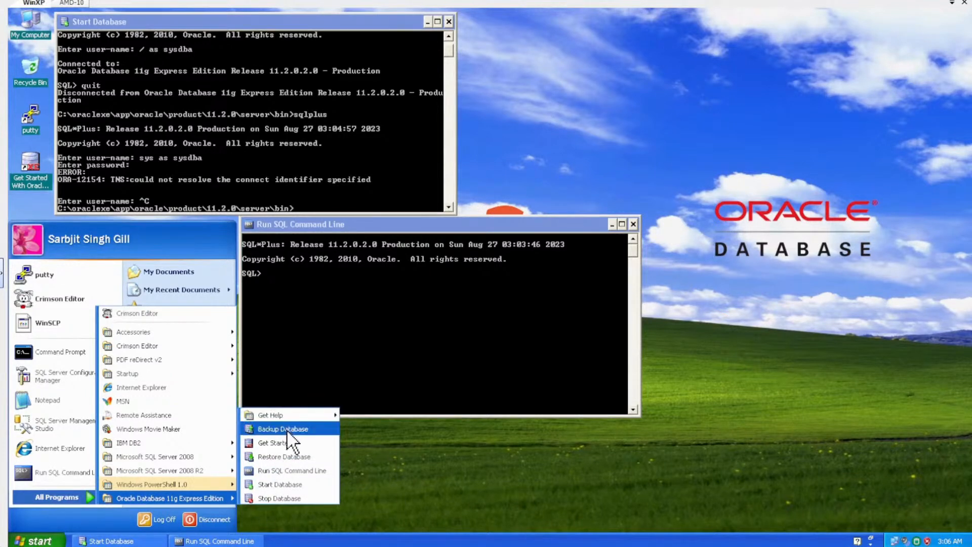
pyautogui.moveTo(290, 414)
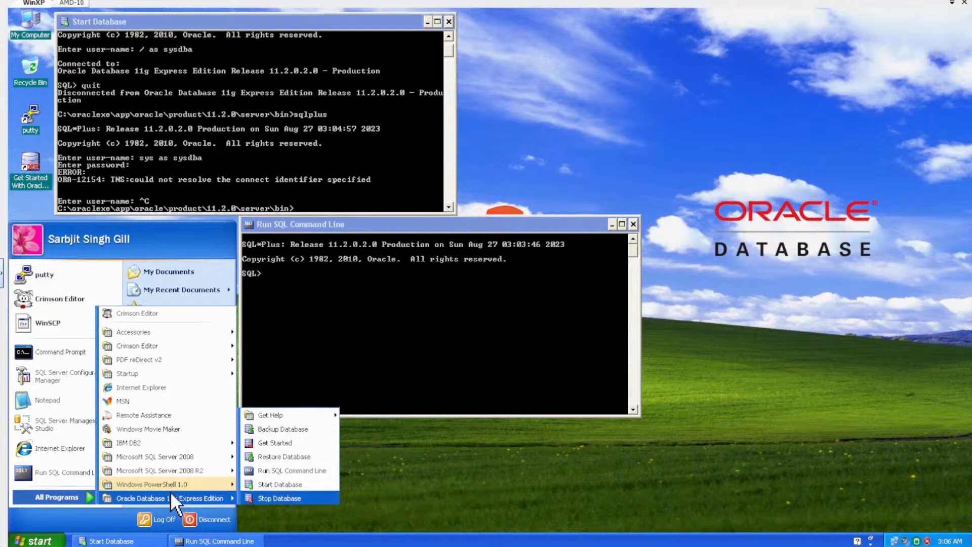
pyautogui.click(451, 486)
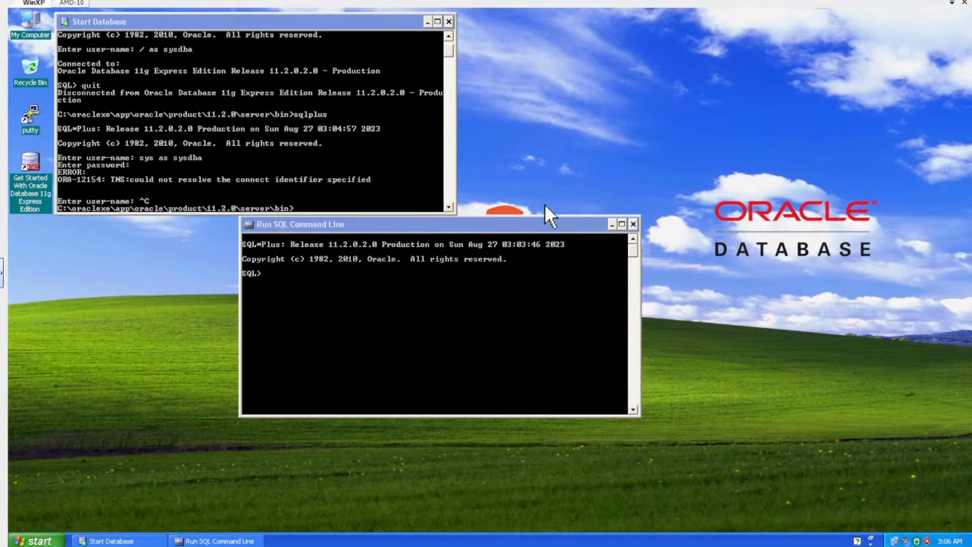
# Step: Move the Run SQL Command Line window clear of the other console and try the query "select name from v$database;" in it
pyautogui.moveTo(541, 225); pyautogui.dragTo(560, 268)
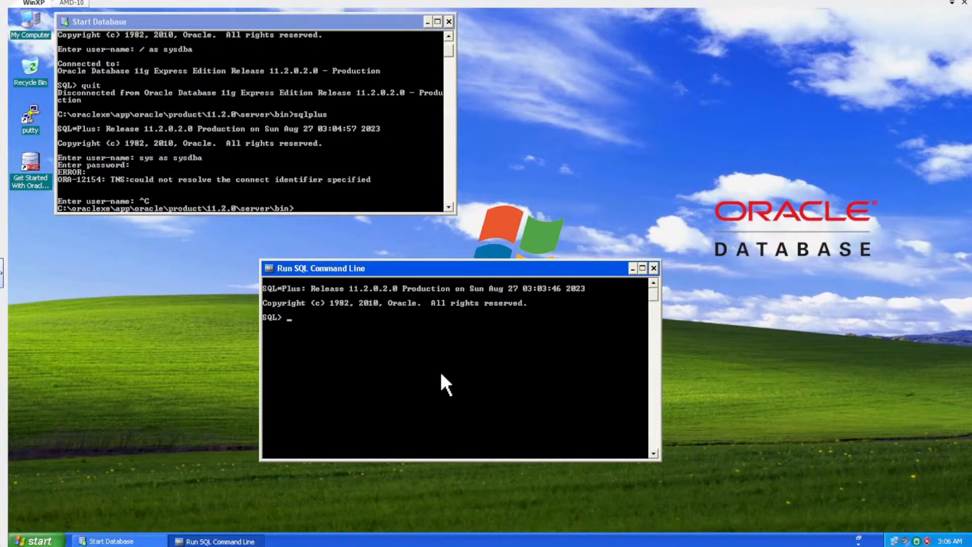
pyautogui.write('select name from v$database')
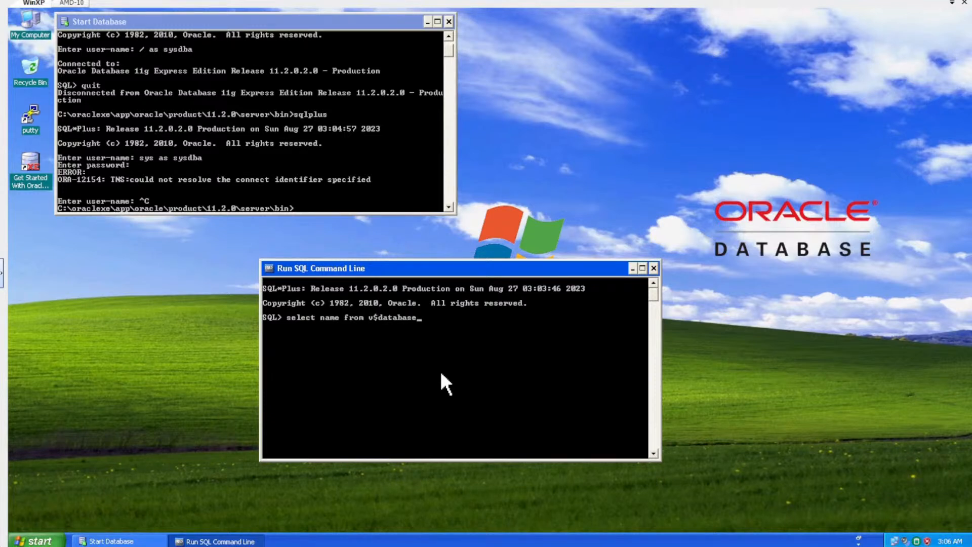
pyautogui.write(';')
pyautogui.press('Return')
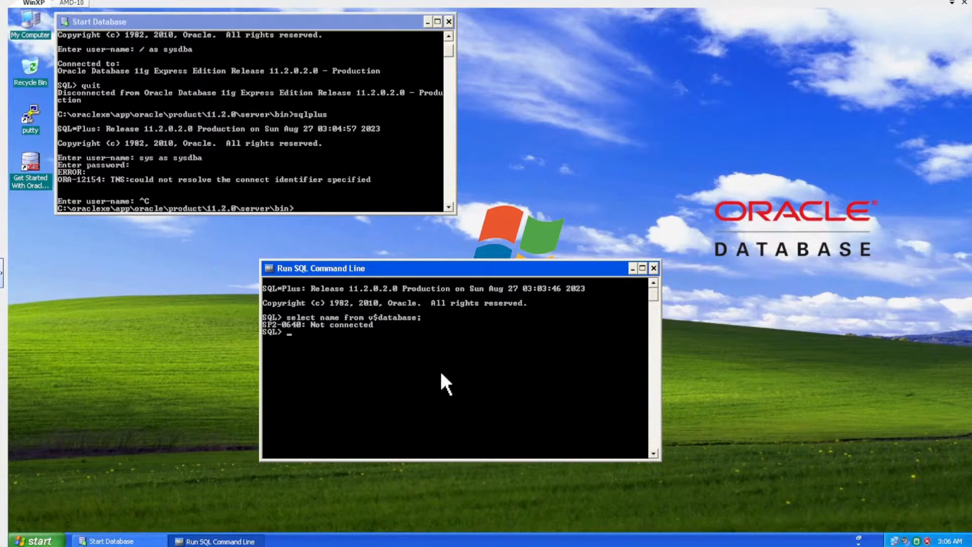
# Step: Connect to the database in Run SQL Command Line with "connect / as sysdba;"
pyautogui.write('connect')
pyautogui.write(' XE')
pyautogui.press('BackSpace')
pyautogui.press('BackSpace')
pyautogui.press('BackSpace')
pyautogui.press('BackSpace')
pyautogui.press('BackSpace')
pyautogui.press('BackSpace')
pyautogui.press('BackSpace')
pyautogui.press('BackSpace')
pyautogui.press('BackSpace')
pyautogui.press('BackSpace')
pyautogui.write('connect / as sysdba;')
pyautogui.press('Return')
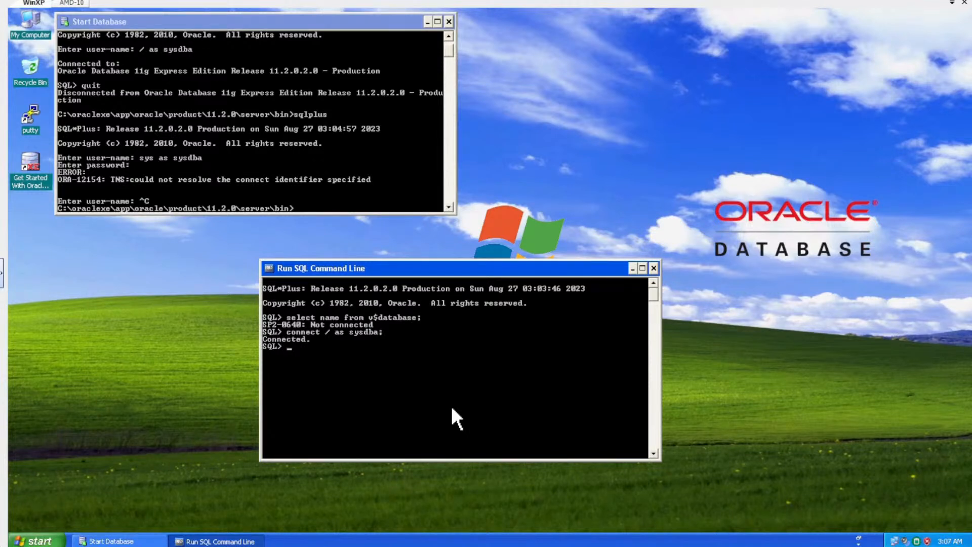
# Step: Run "select name from v$database;" again in the connected Run SQL Command Line session
pyautogui.press('Up')
pyautogui.press('Up')
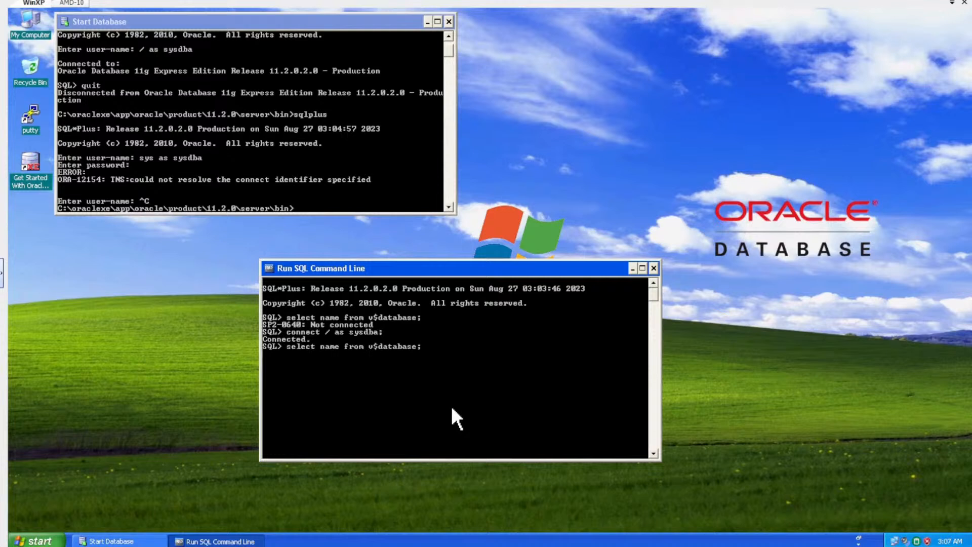
pyautogui.press('Return')
# Step: Open Crimson Editor, close script.sql and TriggerCheckCode.sql, and create a new blank text file
pyautogui.click(35, 540)
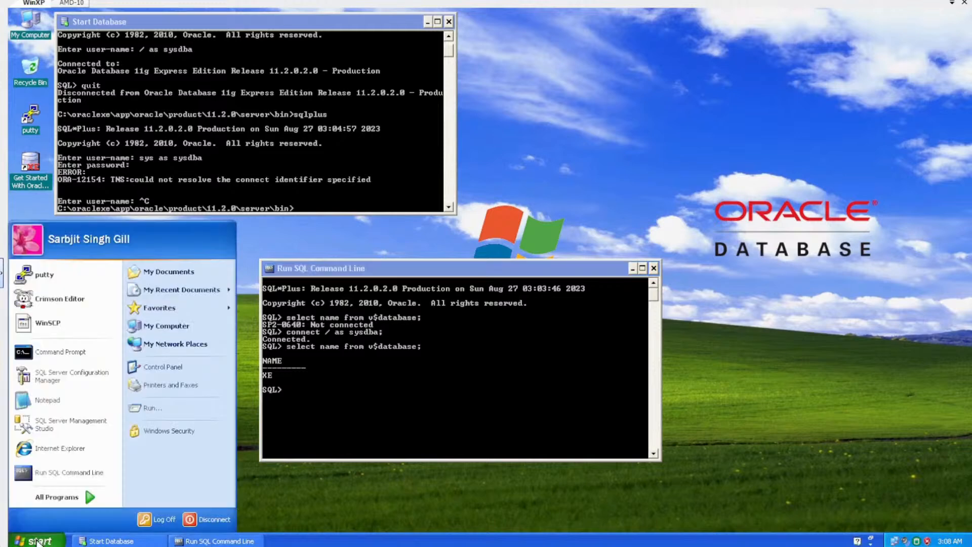
pyautogui.click(53, 300)
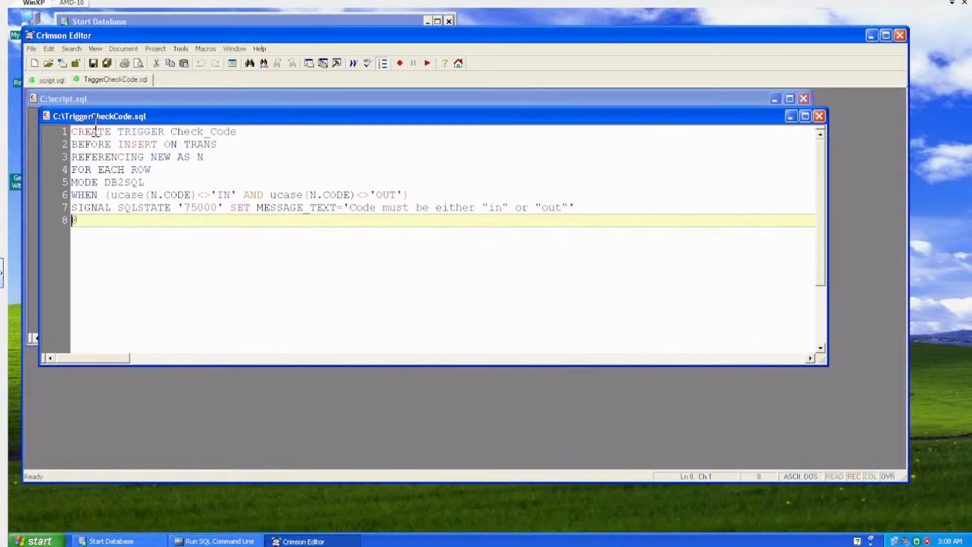
pyautogui.click(75, 99)
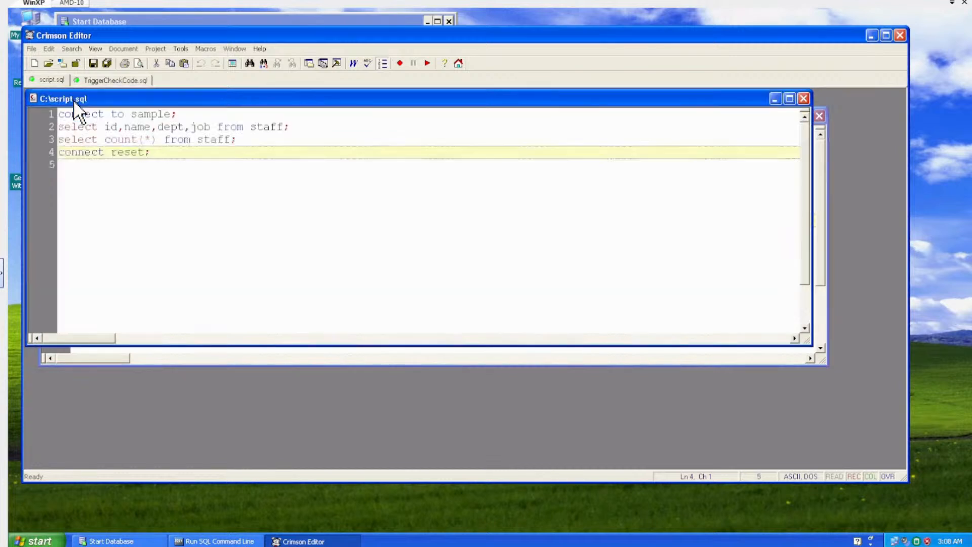
pyautogui.click(803, 98)
pyautogui.click(818, 117)
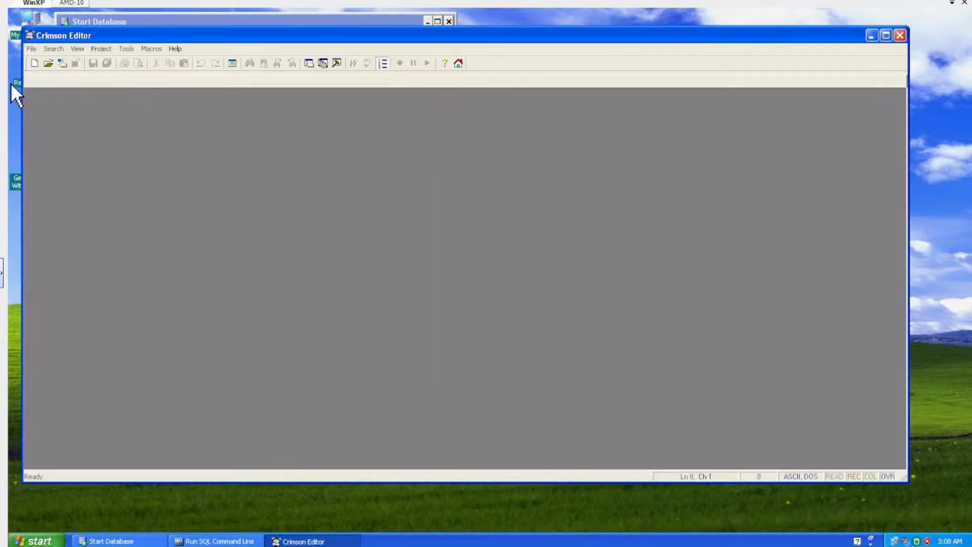
pyautogui.click(35, 63)
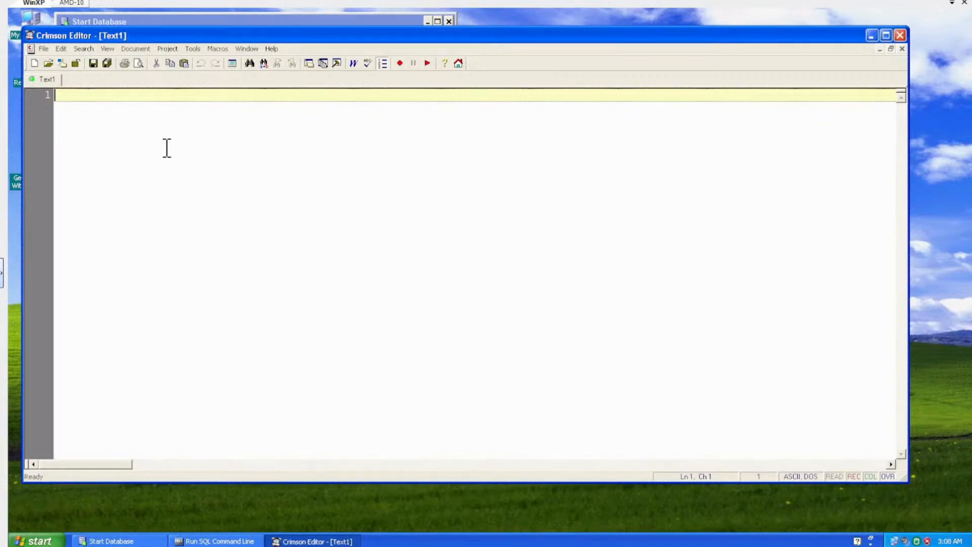
# Step: Write "CREATE TABLE PERSON" on the first line of the new file, correcting the spelling of CREATE
pyautogui.write('CRERATE TABLE')
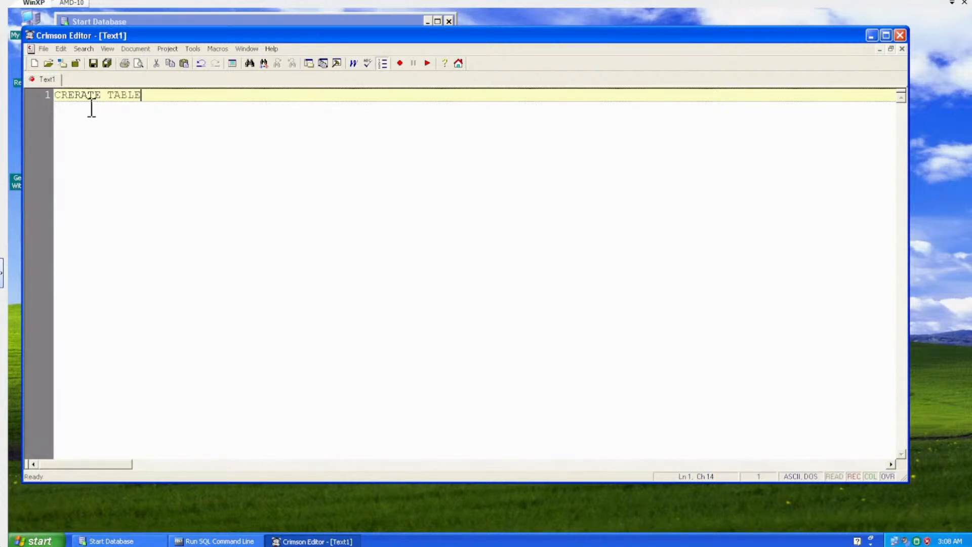
pyautogui.click(79, 95)
pyautogui.press('BackSpace')
pyautogui.click(133, 95)
pyautogui.write('PERSON')
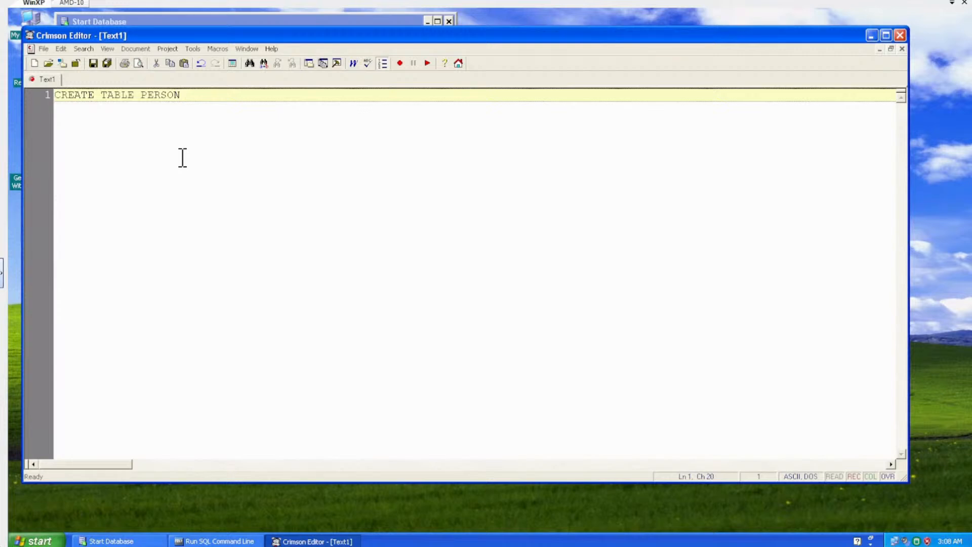
# Step: Open the column list of the PERSON table statement with "(ID SMALLINT NOT NULL"
pyautogui.write(' (')
pyautogui.write('ID ')
pyautogui.write('AS')
pyautogui.press('BackSpace')
pyautogui.press('BackSpace')
pyautogui.write('MALLINT')
pyautogui.press('BackSpace')
pyautogui.write('T NOT NULL')
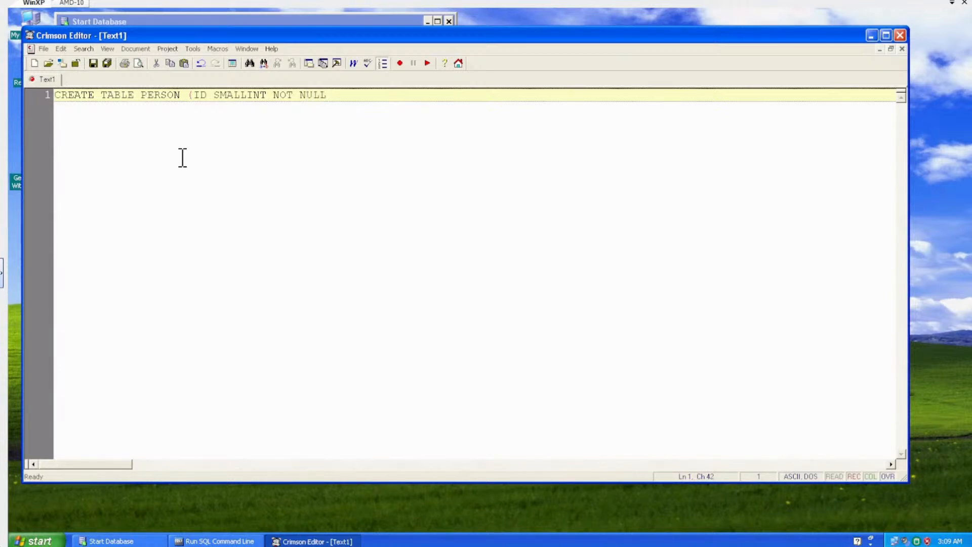
# Step: Complete the statement with ", FNAME VARCHAR(20)M LNAME VARCHAR(20));" and end the line
pyautogui.write(', FNAME VARCHAR')
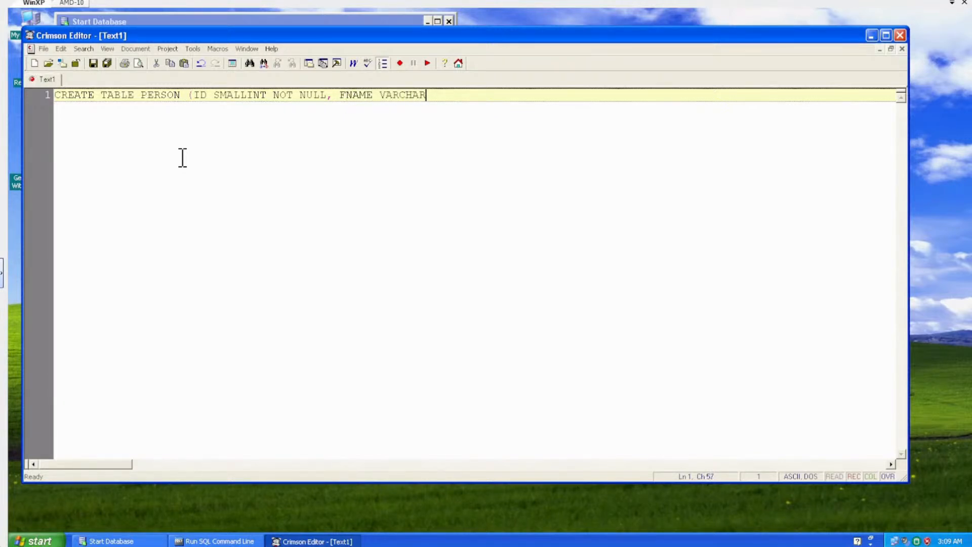
pyautogui.write('(20)M LNAME VARCHAR')
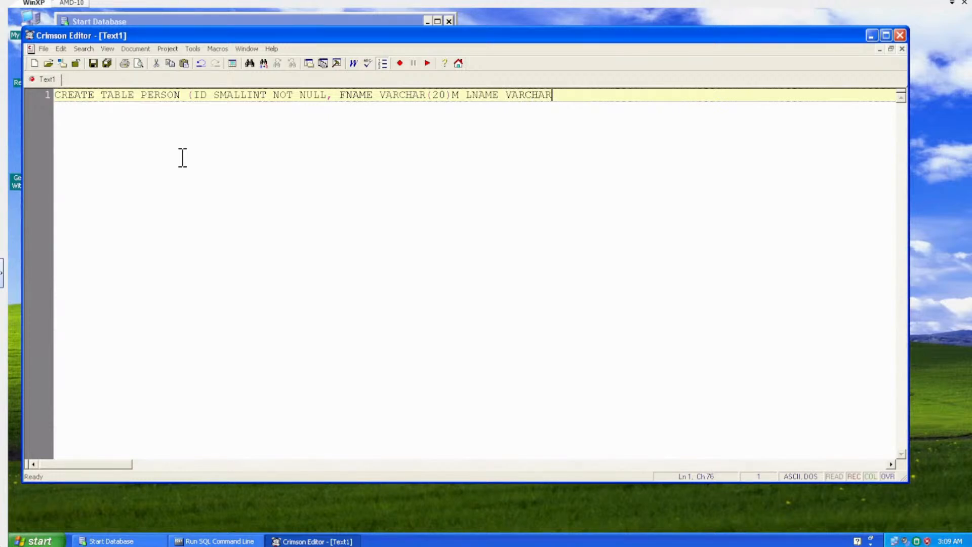
pyautogui.write('(20));')
pyautogui.press('Return')
# Step: Copy the whole CREATE TABLE PERSON line to the clipboard and minimize Crimson Editor
pyautogui.click(55, 96)
pyautogui.moveTo(55, 95); pyautogui.dragTo(600, 100)
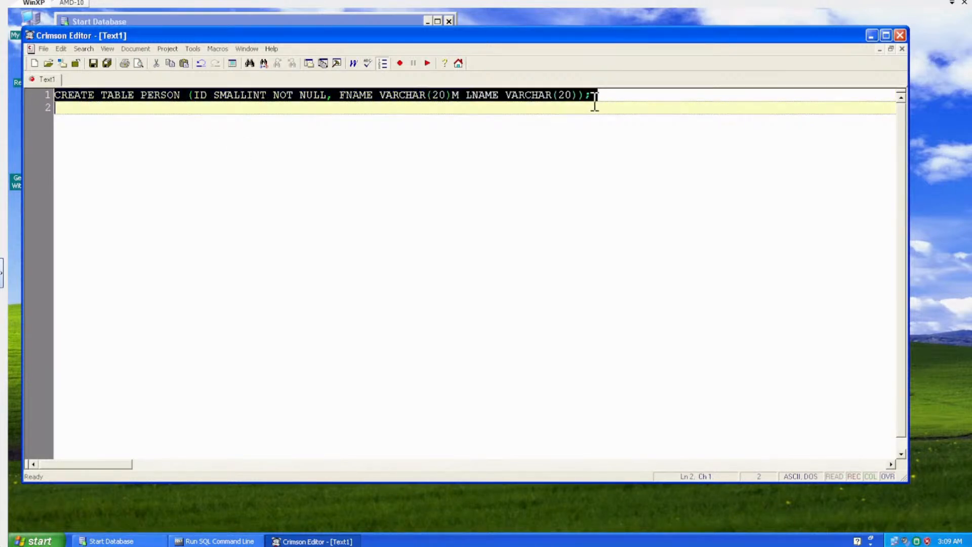
pyautogui.rightClick(582, 105)
pyautogui.click(603, 114)
pyautogui.click(871, 35)
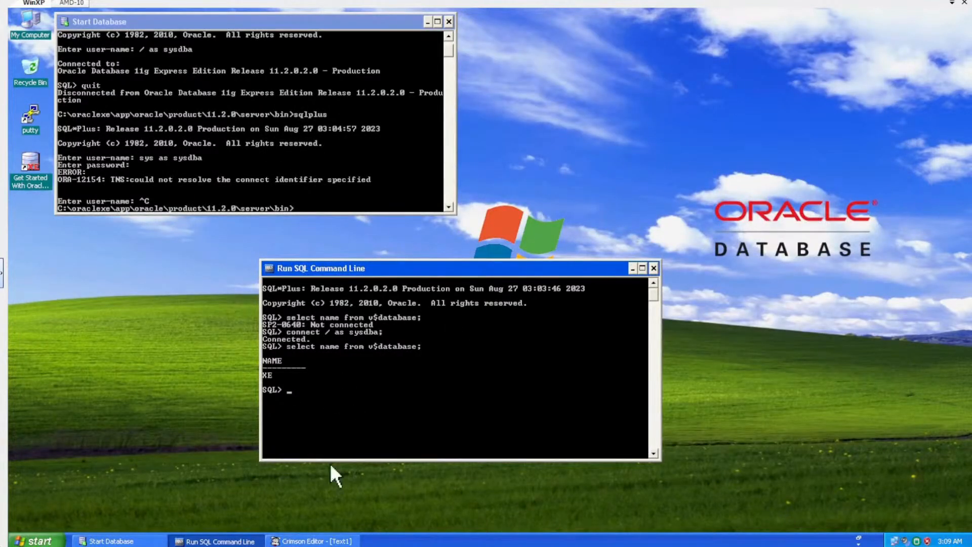
pyautogui.click(312, 541)
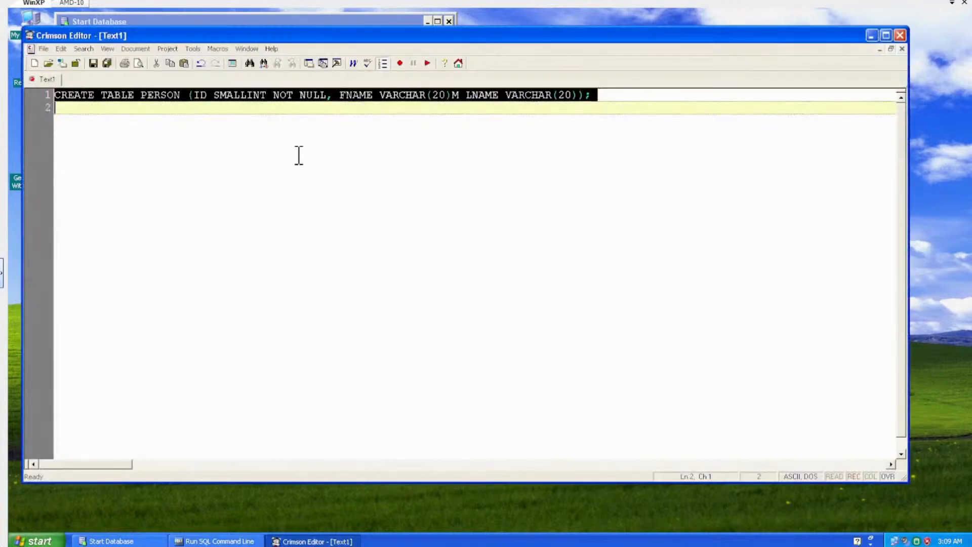
pyautogui.rightClick(308, 97)
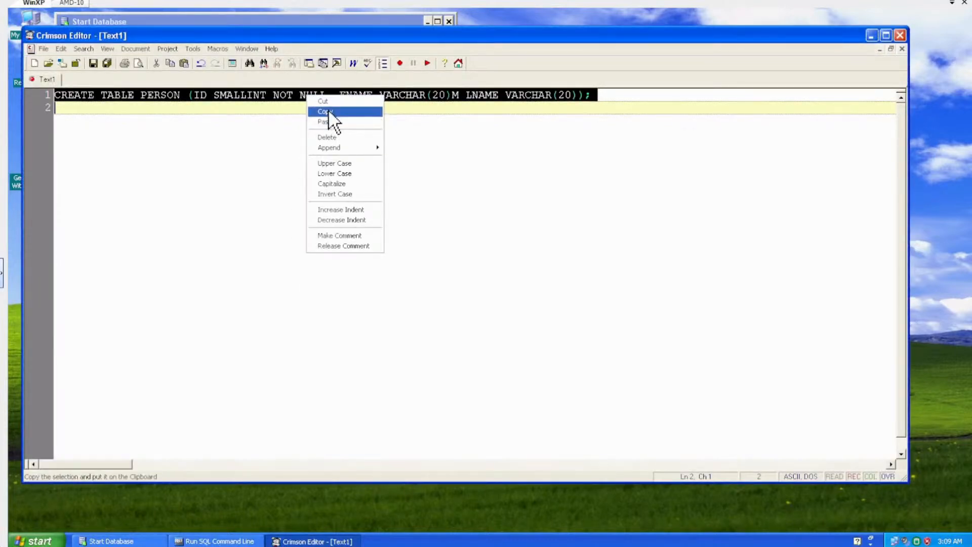
pyautogui.click(327, 108)
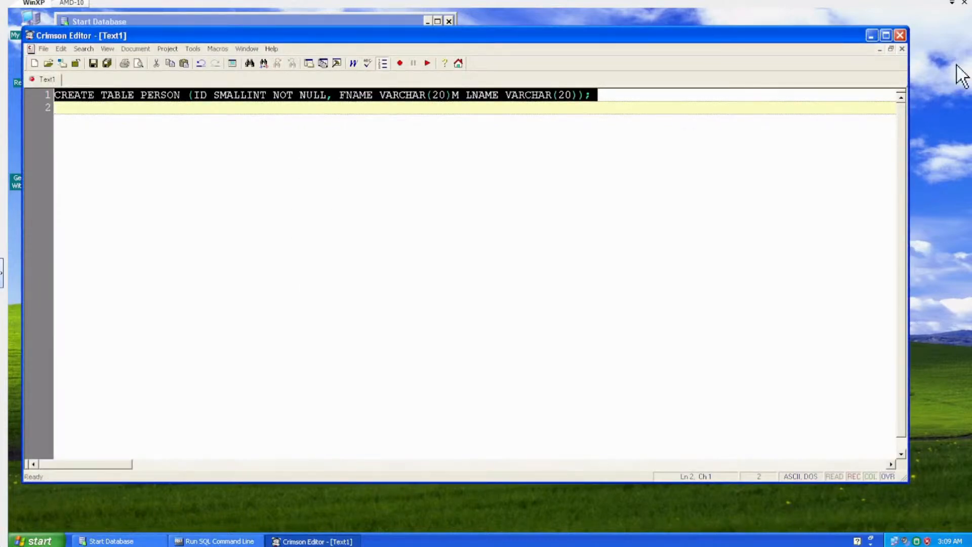
pyautogui.click(871, 36)
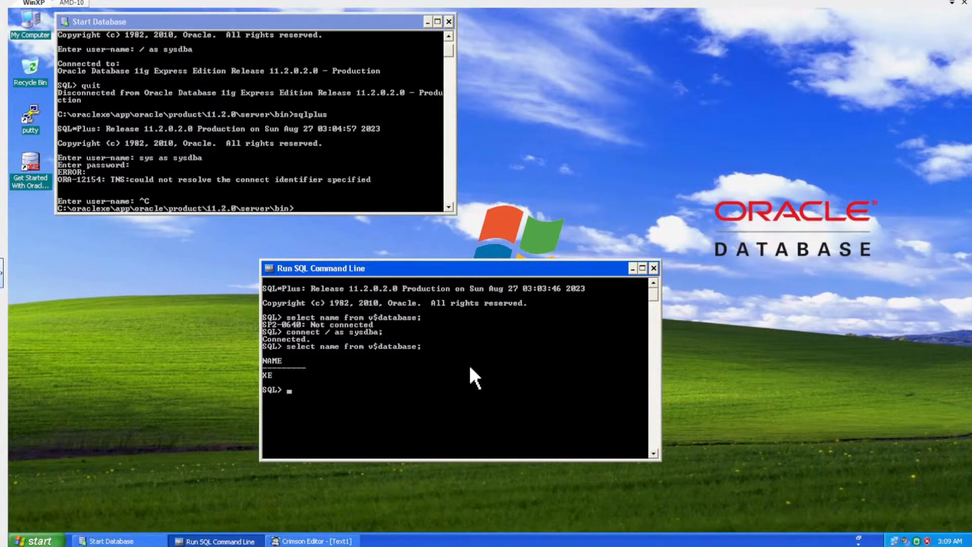
# Step: Start a SQL*Plus session in the Start Database console with "SQLPLUS / AS SYSDBA"
pyautogui.click(126, 465)
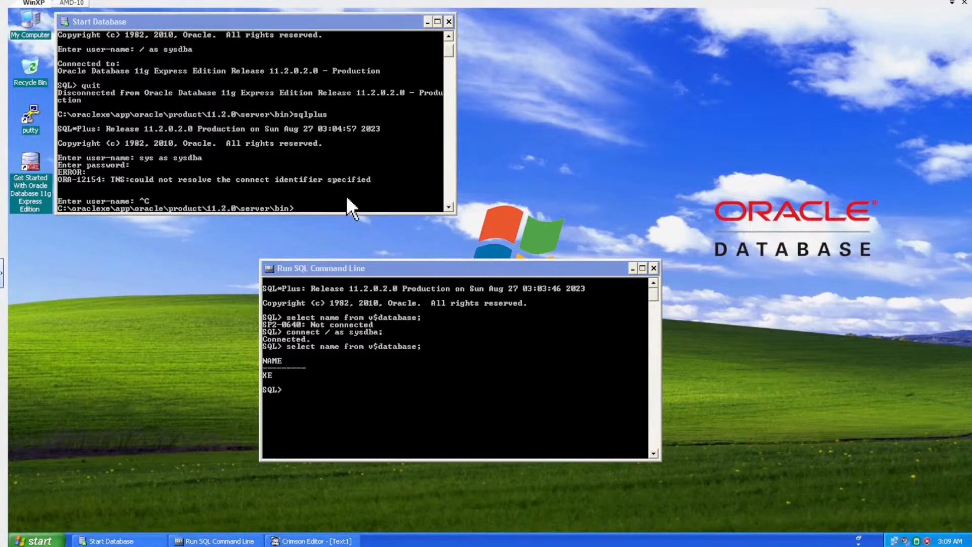
pyautogui.click(448, 207)
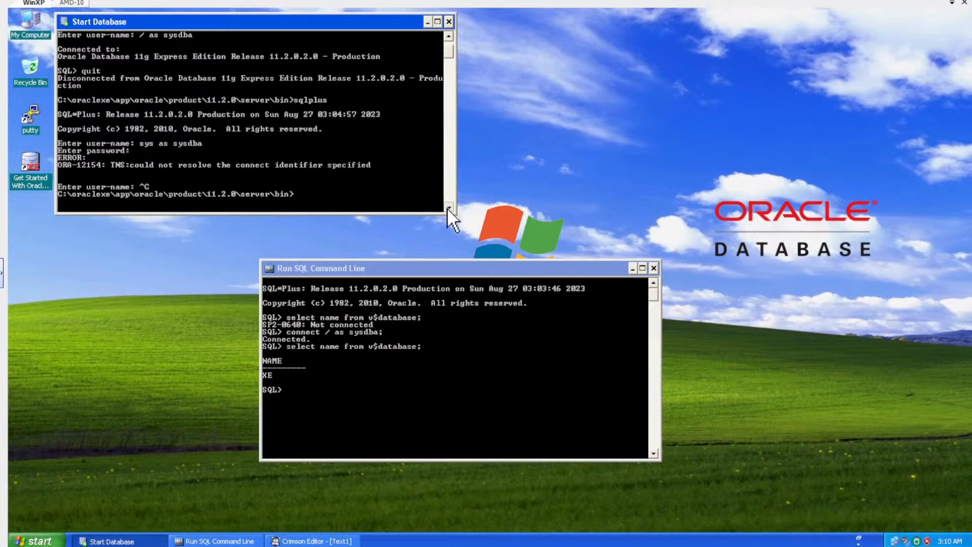
pyautogui.click(448, 207)
pyautogui.write('SQL')
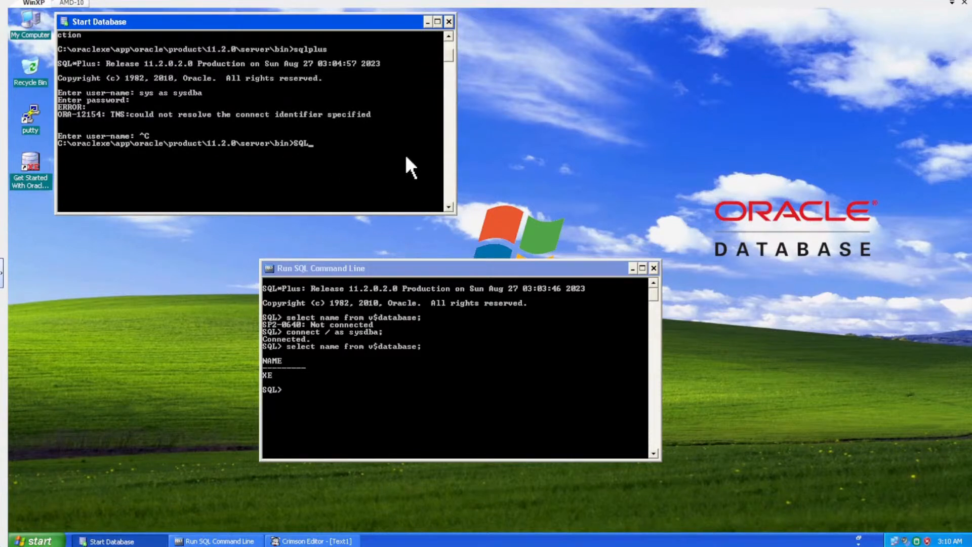
pyautogui.write('PLUS / ASS')
pyautogui.press('BackSpace')
pyautogui.write('SYSDBA')
pyautogui.press('Return')
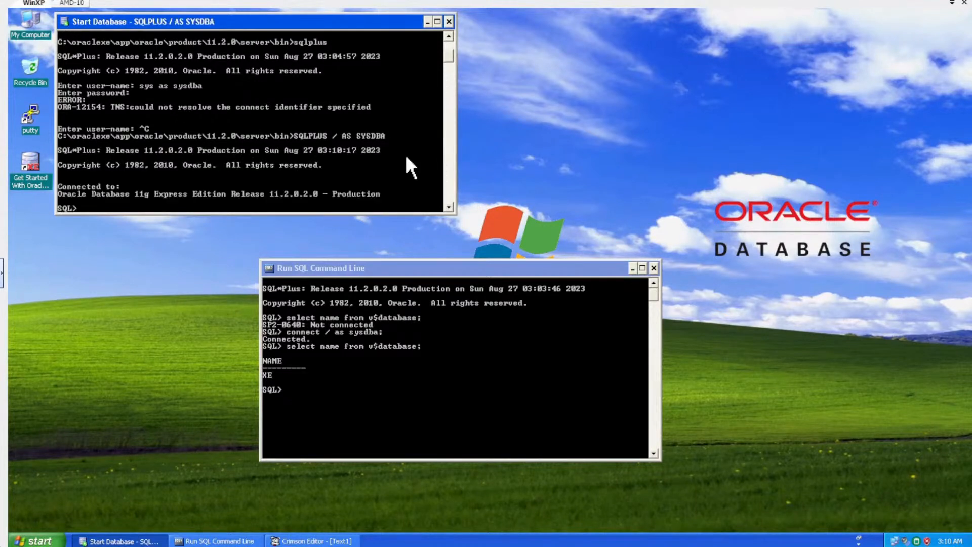
# Step: Try to create the PERSON table by pasting the copied CREATE TABLE statement at the SQL prompt, and recall the statement
pyautogui.scroll(-2, 421, 125)
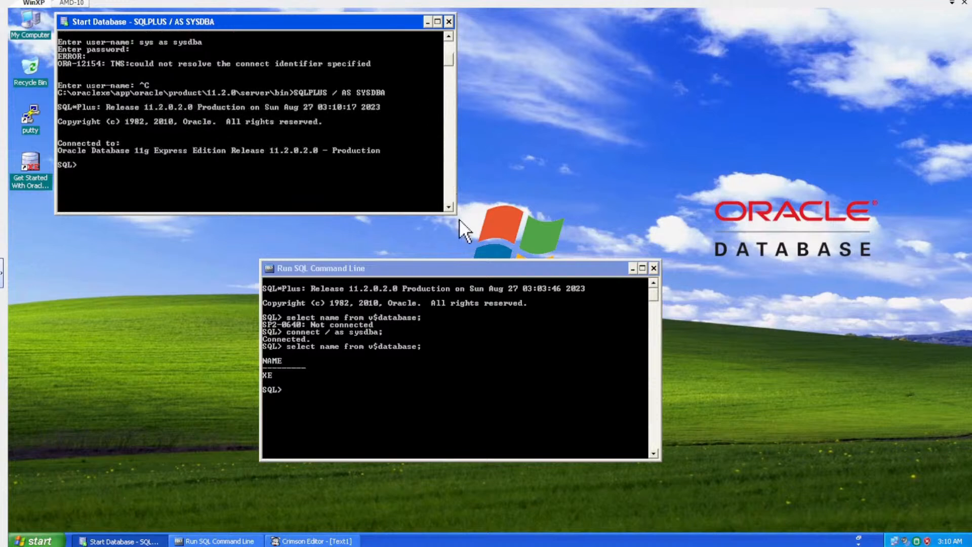
pyautogui.rightClick(299, 186)
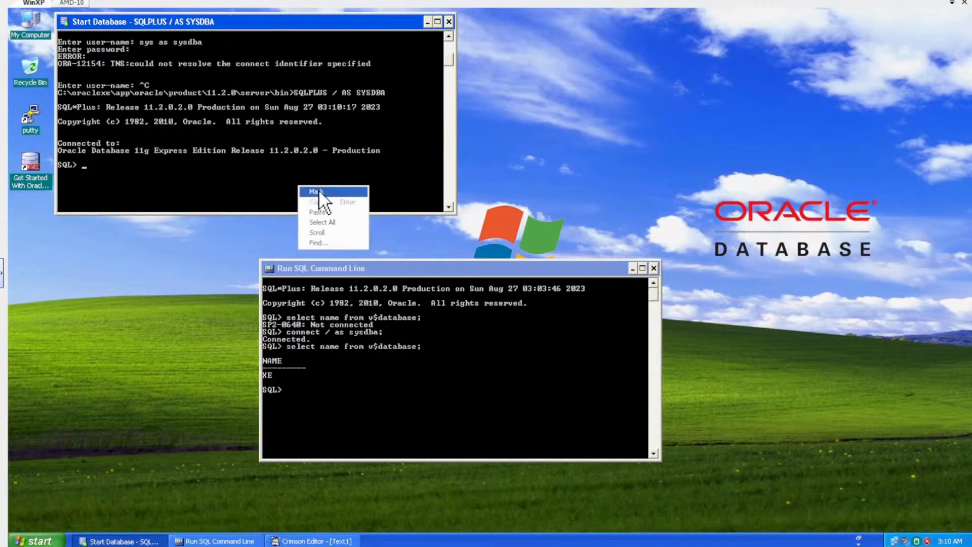
pyautogui.click(320, 211)
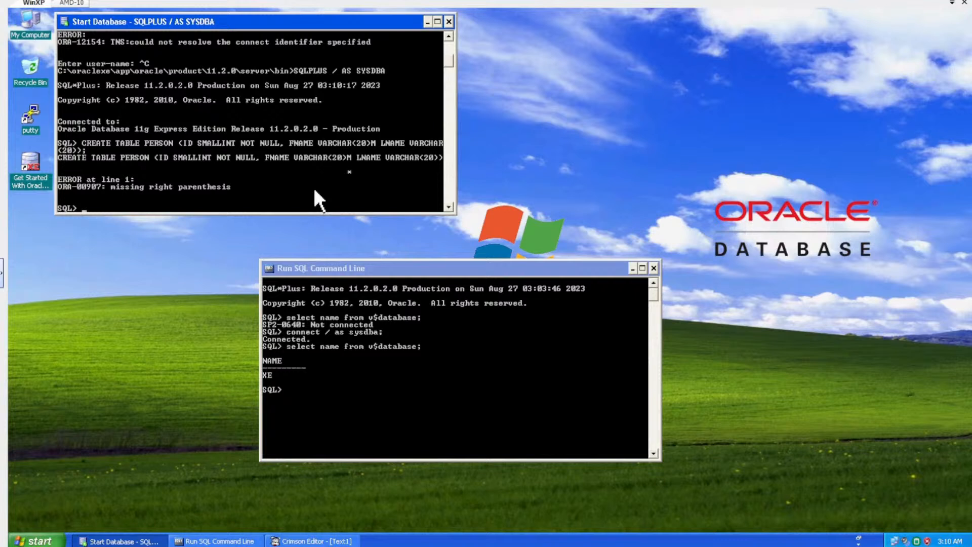
pyautogui.press('Up')
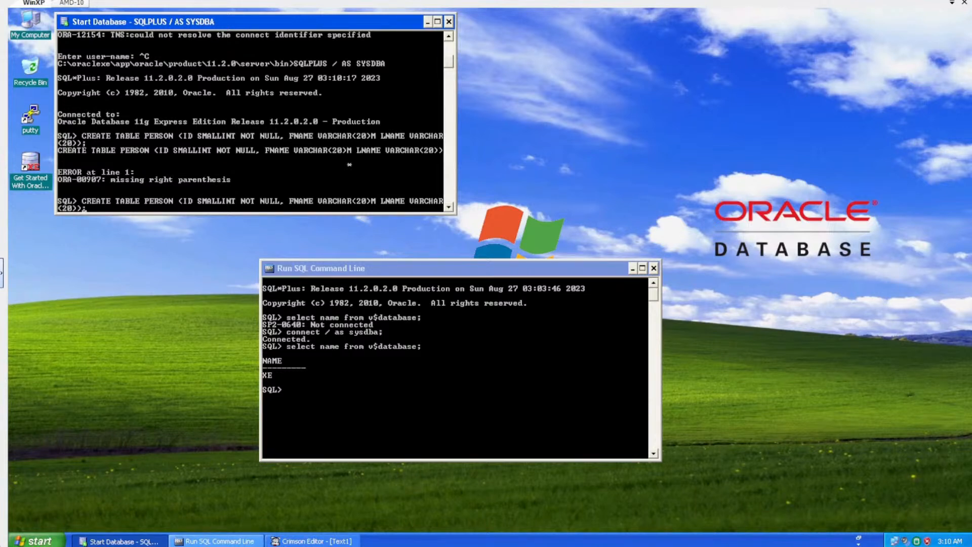
# Step: In Crimson Editor, replace the stray M after FNAME VARCHAR(20) with a comma in the CREATE TABLE PERSON statement
pyautogui.click(311, 541)
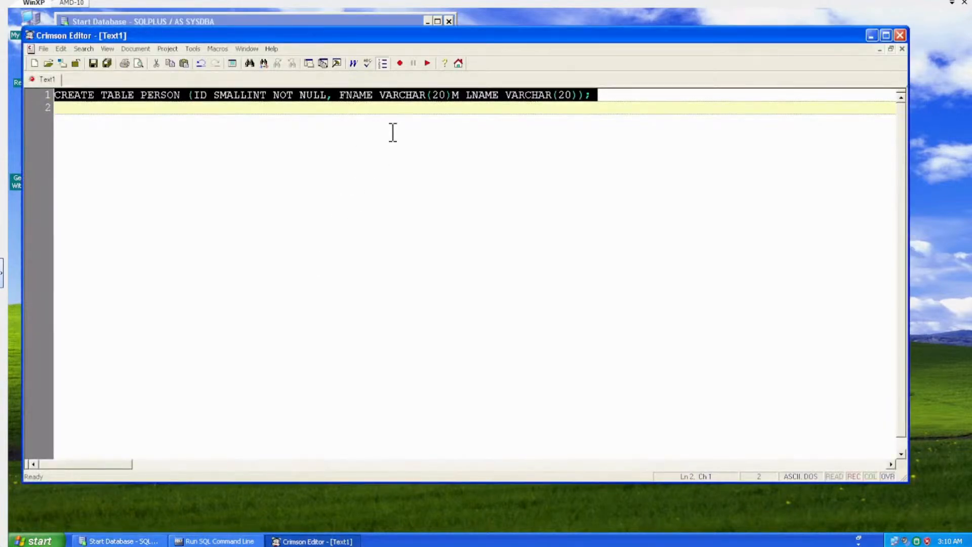
pyautogui.click(453, 106)
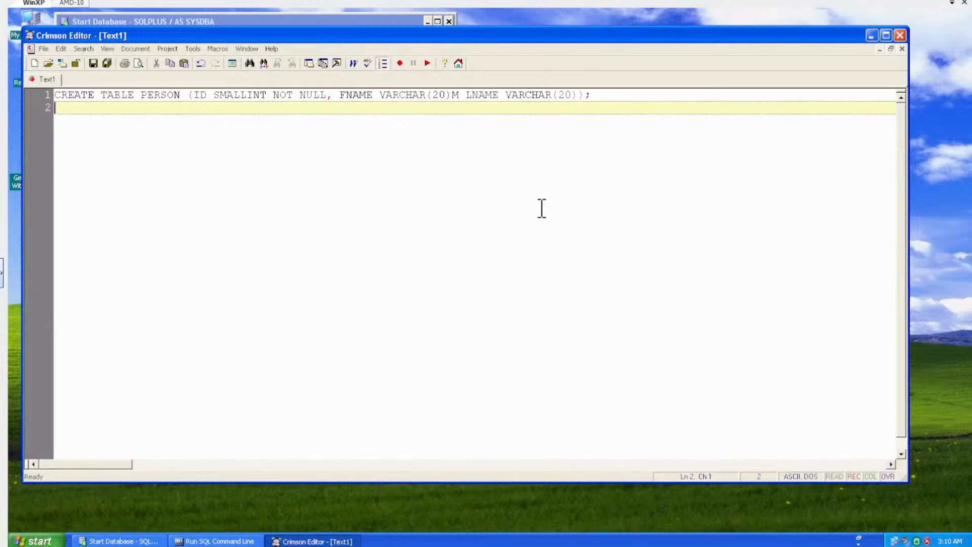
pyautogui.press('Up')
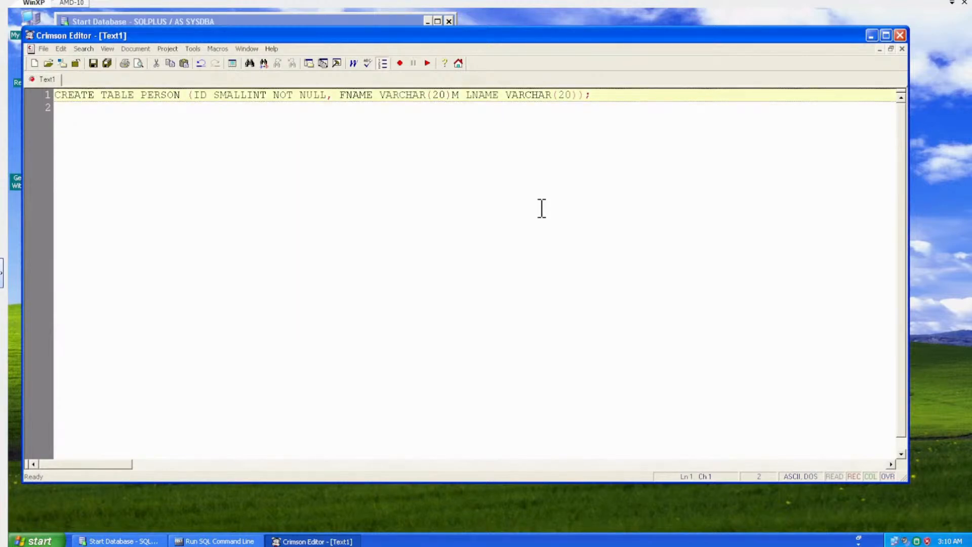
pyautogui.press('Right')
pyautogui.press('Right')
pyautogui.press('Right')
pyautogui.press('Right')
pyautogui.press('Right')
pyautogui.press('Right')
pyautogui.press('Right')
pyautogui.press('Right')
pyautogui.press('Right')
pyautogui.press('Right')
pyautogui.press('Right')
pyautogui.press('Right')
pyautogui.press('Right')
pyautogui.press('Right')
pyautogui.press('Right')
pyautogui.press('Right')
pyautogui.press('Right')
pyautogui.press('Right')
pyautogui.press('Right')
pyautogui.press('Right')
pyautogui.press('Right')
pyautogui.press('Delete')
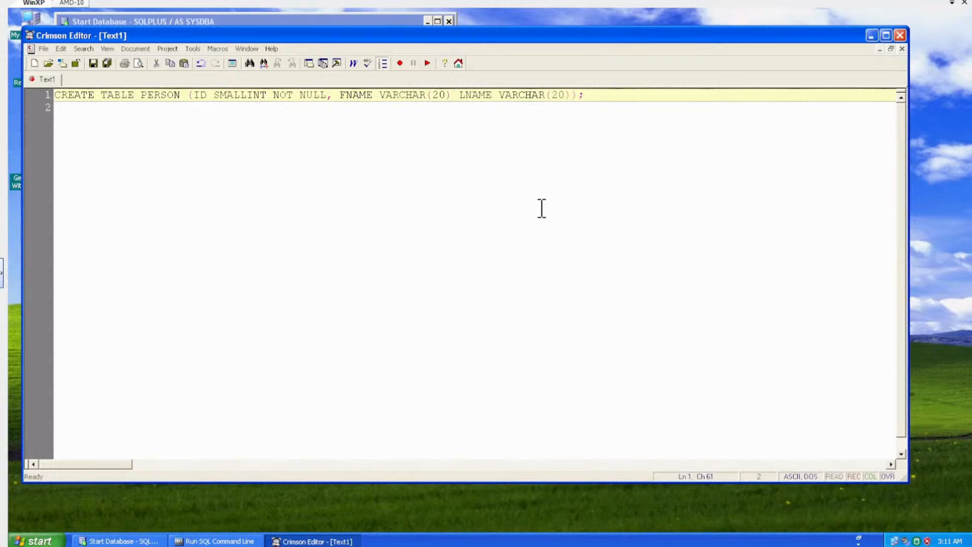
pyautogui.write(',')
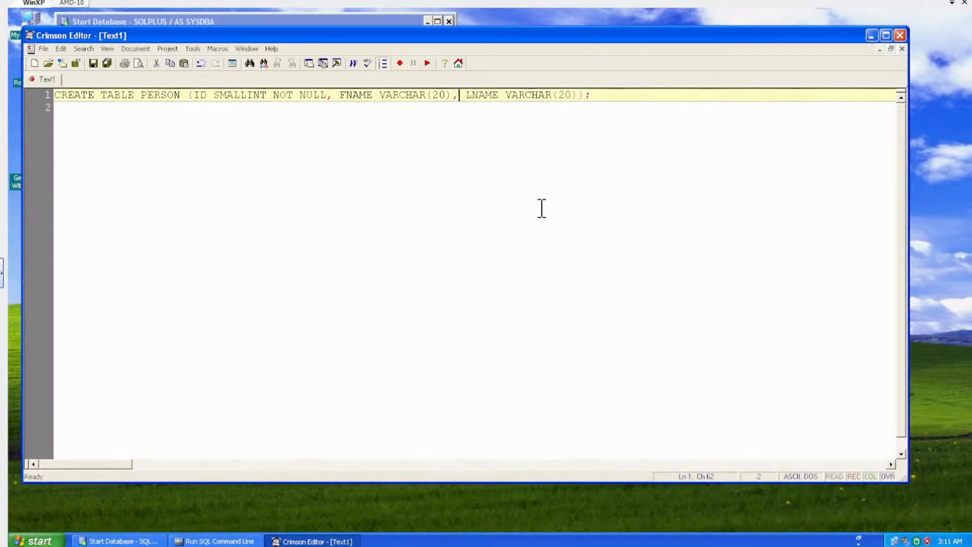
# Step: Copy the whole corrected CREATE TABLE PERSON line to the clipboard and minimize Crimson Editor
pyautogui.press('Home')
pyautogui.hotkey('shift', 'End')
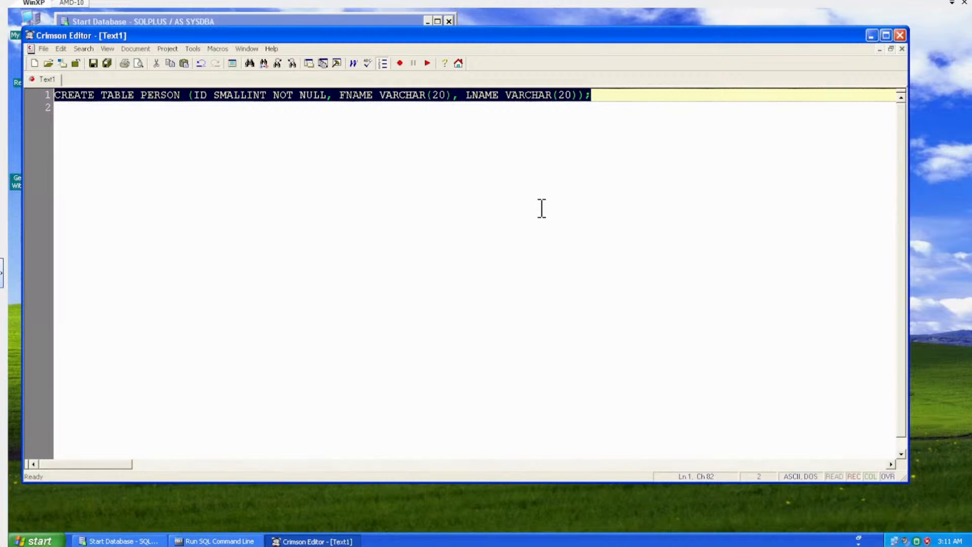
pyautogui.rightClick(528, 92)
pyautogui.click(546, 108)
pyautogui.click(871, 35)
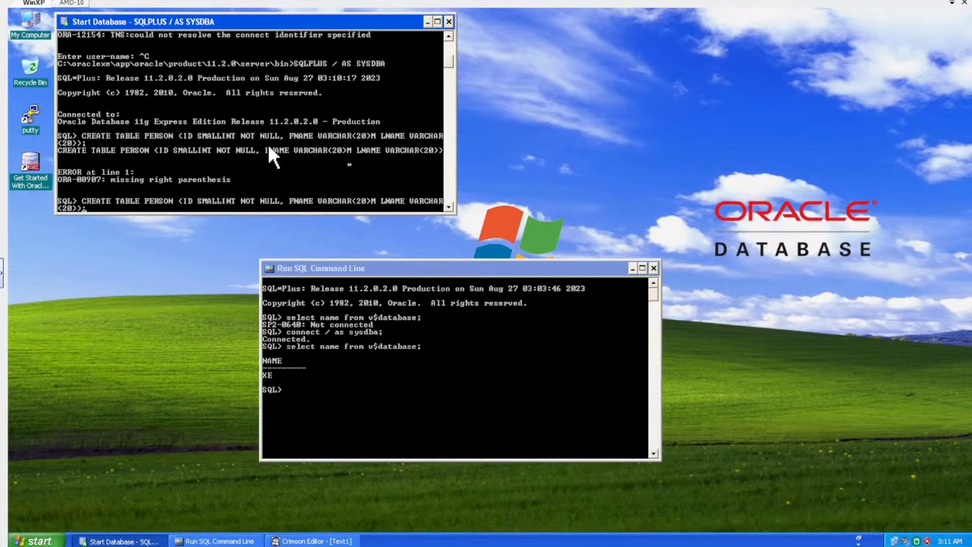
# Step: Clear the faulty recalled statement from the SQL prompt and run the copied, corrected CREATE TABLE PERSON statement instead
pyautogui.scroll(-2, 273, 157)
pyautogui.press('BackSpace')
pyautogui.press('BackSpace')
pyautogui.press('BackSpace')
pyautogui.press('BackSpace')
pyautogui.press('BackSpace')
pyautogui.press('BackSpace')
pyautogui.press('BackSpace')
pyautogui.press('BackSpace')
pyautogui.press('BackSpace')
pyautogui.press('BackSpace')
pyautogui.press('BackSpace')
pyautogui.press('BackSpace')
pyautogui.press('BackSpace')
pyautogui.press('BackSpace')
pyautogui.press('BackSpace')
pyautogui.press('BackSpace')
pyautogui.press('BackSpace')
pyautogui.press('BackSpace')
pyautogui.press('BackSpace')
pyautogui.press('BackSpace')
pyautogui.press('BackSpace')
pyautogui.press('BackSpace')
pyautogui.press('BackSpace')
pyautogui.press('BackSpace')
pyautogui.press('BackSpace')
pyautogui.press('BackSpace')
pyautogui.press('BackSpace')
pyautogui.press('BackSpace')
pyautogui.press('BackSpace')
pyautogui.press('BackSpace')
pyautogui.press('BackSpace')
pyautogui.press('BackSpace')
pyautogui.press('BackSpace')
pyautogui.press('BackSpace')
pyautogui.press('BackSpace')
pyautogui.press('BackSpace')
pyautogui.press('BackSpace')
pyautogui.press('BackSpace')
pyautogui.press('BackSpace')
pyautogui.press('BackSpace')
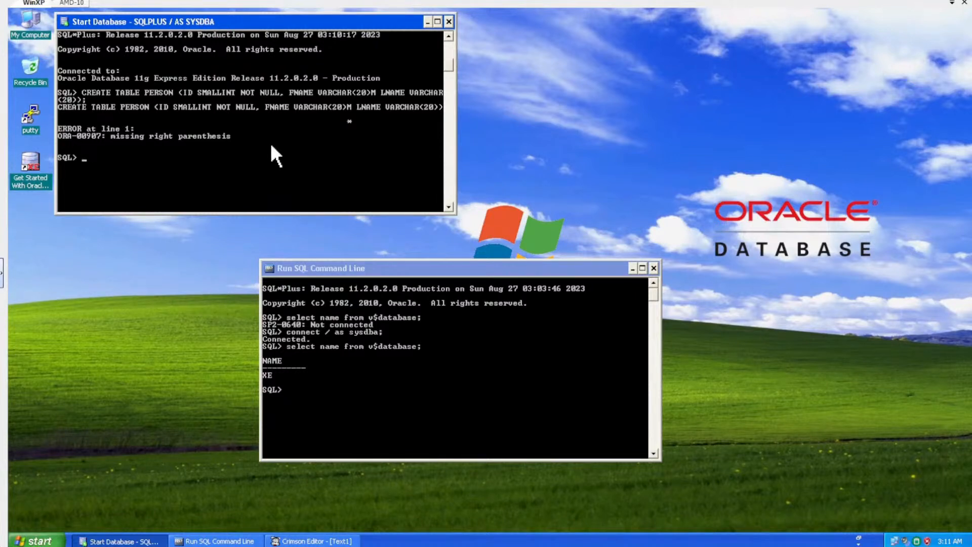
pyautogui.rightClick(269, 142)
pyautogui.click(291, 168)
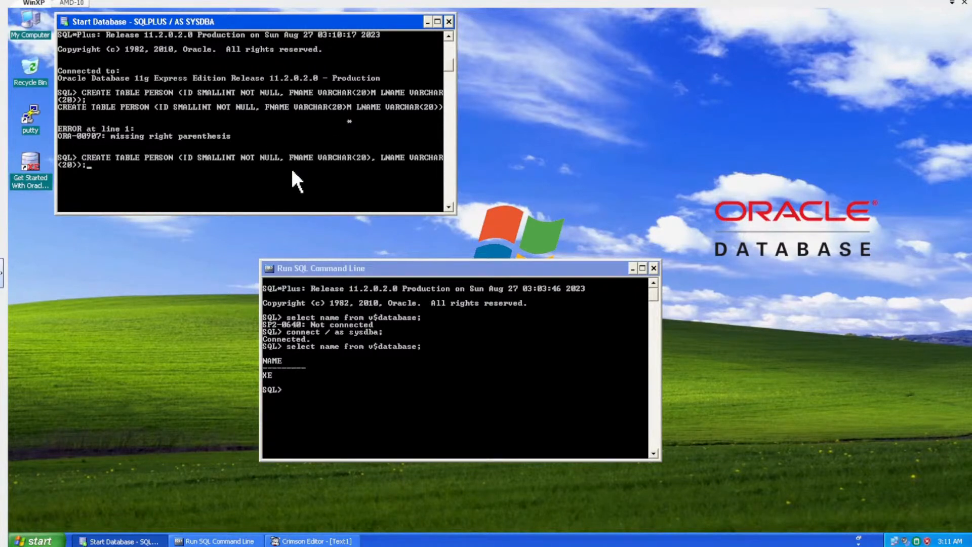
pyautogui.press('Return')
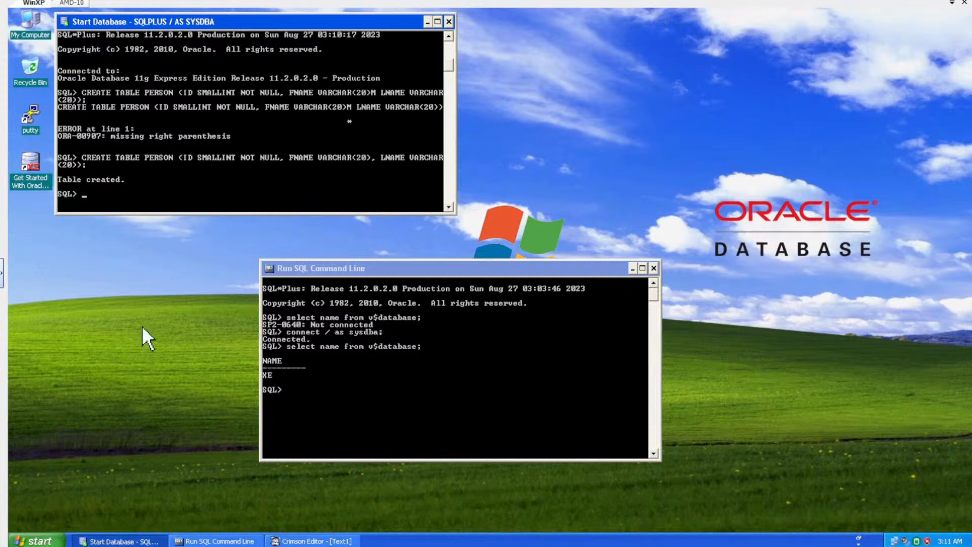
pyautogui.rightClick(339, 166)
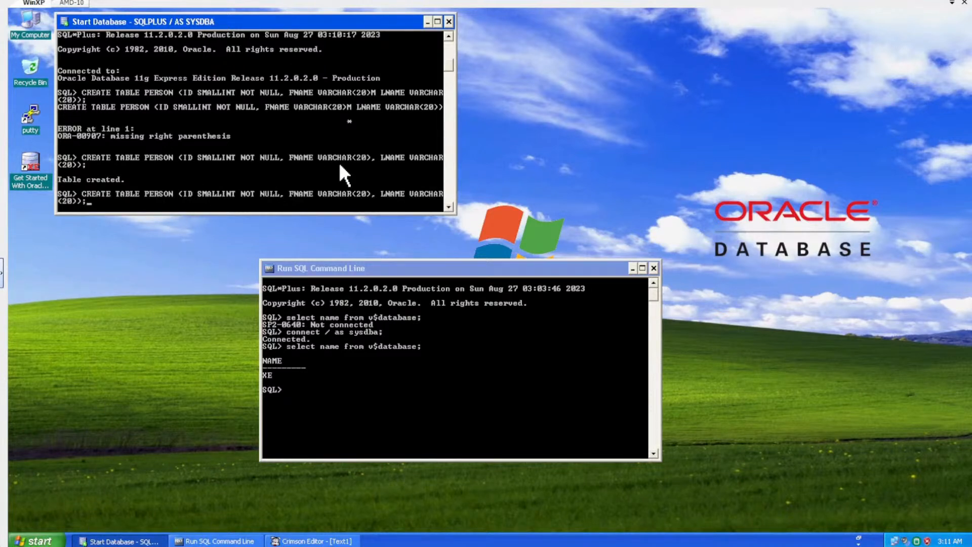
pyautogui.press('BackSpace')
pyautogui.press('BackSpace')
pyautogui.press('BackSpace')
pyautogui.press('BackSpace')
pyautogui.press('BackSpace')
pyautogui.press('BackSpace')
pyautogui.press('BackSpace')
pyautogui.press('BackSpace')
pyautogui.press('BackSpace')
pyautogui.press('BackSpace')
pyautogui.press('BackSpace')
pyautogui.press('BackSpace')
pyautogui.press('BackSpace')
pyautogui.press('BackSpace')
pyautogui.press('BackSpace')
pyautogui.press('BackSpace')
pyautogui.press('BackSpace')
pyautogui.press('BackSpace')
pyautogui.press('BackSpace')
pyautogui.press('BackSpace')
pyautogui.press('BackSpace')
pyautogui.press('BackSpace')
pyautogui.press('BackSpace')
pyautogui.press('BackSpace')
pyautogui.press('BackSpace')
pyautogui.press('BackSpace')
pyautogui.press('BackSpace')
pyautogui.press('BackSpace')
pyautogui.press('BackSpace')
pyautogui.press('BackSpace')
pyautogui.press('BackSpace')
pyautogui.press('BackSpace')
pyautogui.press('BackSpace')
pyautogui.press('BackSpace')
pyautogui.press('BackSpace')
pyautogui.press('BackSpace')
pyautogui.press('BackSpace')
pyautogui.press('BackSpace')
pyautogui.press('BackSpace')
pyautogui.press('BackSpace')
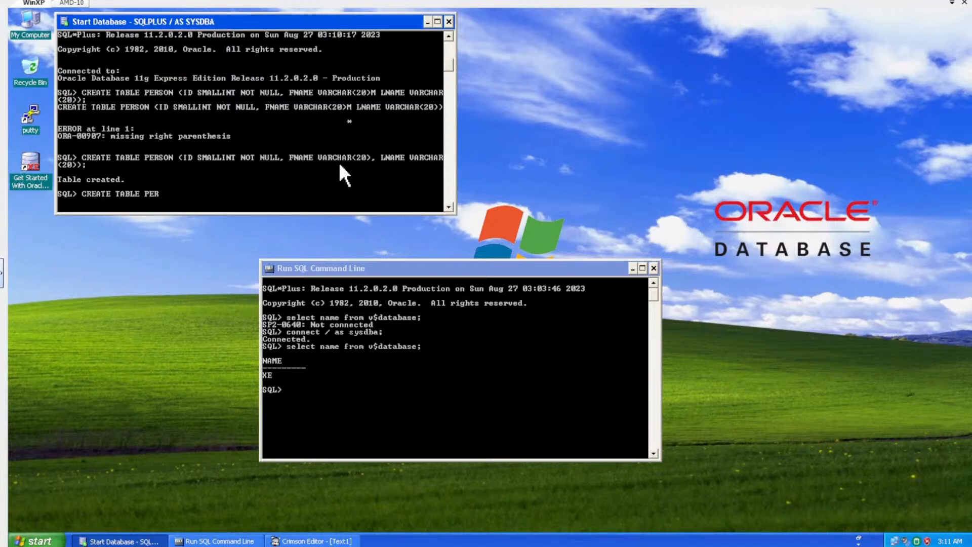
# Step: Insert a row into PERSON with an INSERT INTO PERSON VALUES statement, giving ID 1 and the person's first and last name
pyautogui.write('INSERT INTO PERSON')
pyautogui.write('VALUES')
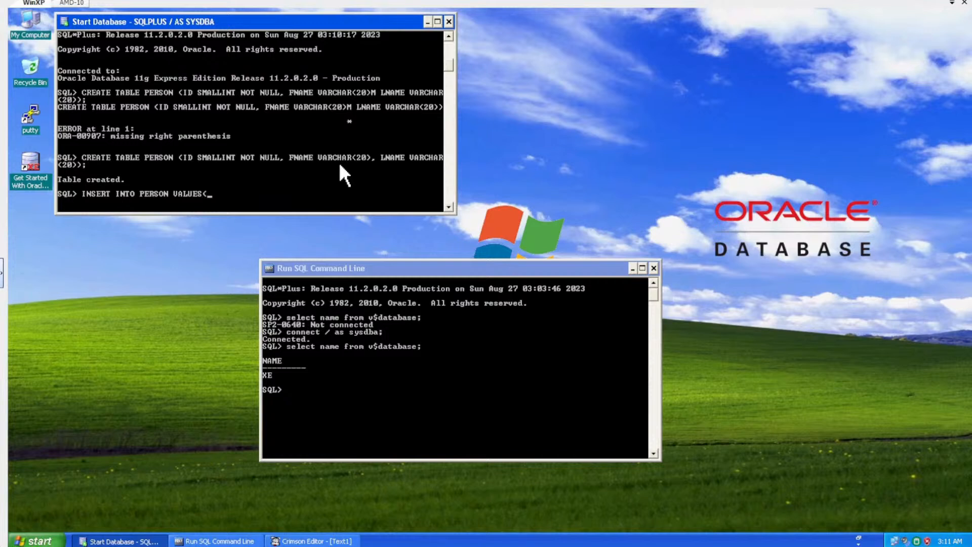
pyautogui.write("(1,'dAVID")
pyautogui.press('BackSpace')
pyautogui.press('BackSpace')
pyautogui.press('BackSpace')
pyautogui.press('BackSpace')
pyautogui.press('BackSpace')
pyautogui.write('David')
pyautogui.press('BackSpace')
pyautogui.write("','Brown")
pyautogui.write(');')
pyautogui.press('Return')
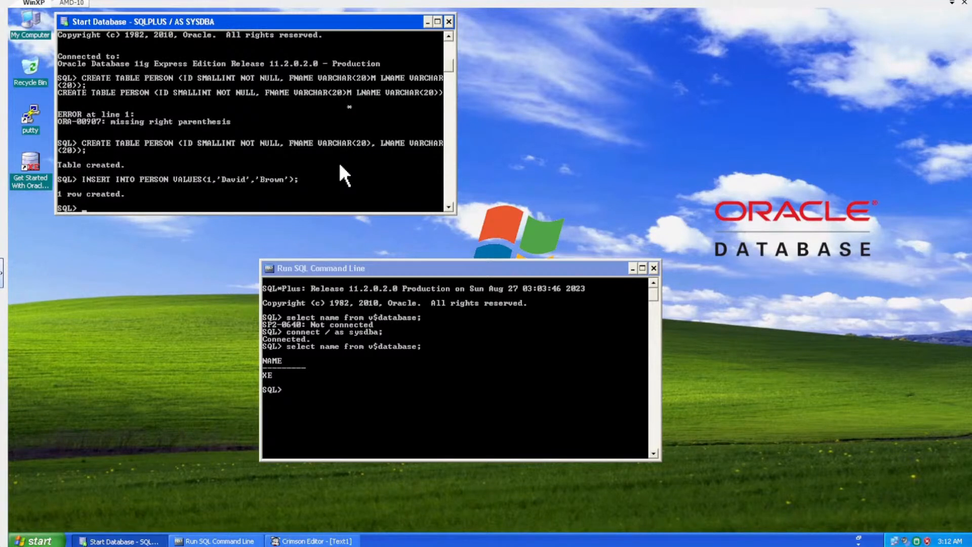
# Step: Recall the previous INSERT INTO PERSON statement at the SQL prompt and replace its first-name value with the second person's first name
pyautogui.press('Up')
pyautogui.press('Left')
pyautogui.press('Left')
pyautogui.press('Left')
pyautogui.press('Left')
pyautogui.press('Left')
pyautogui.press('Left')
pyautogui.press('Left')
pyautogui.press('Left')
pyautogui.press('Left')
pyautogui.press('Left')
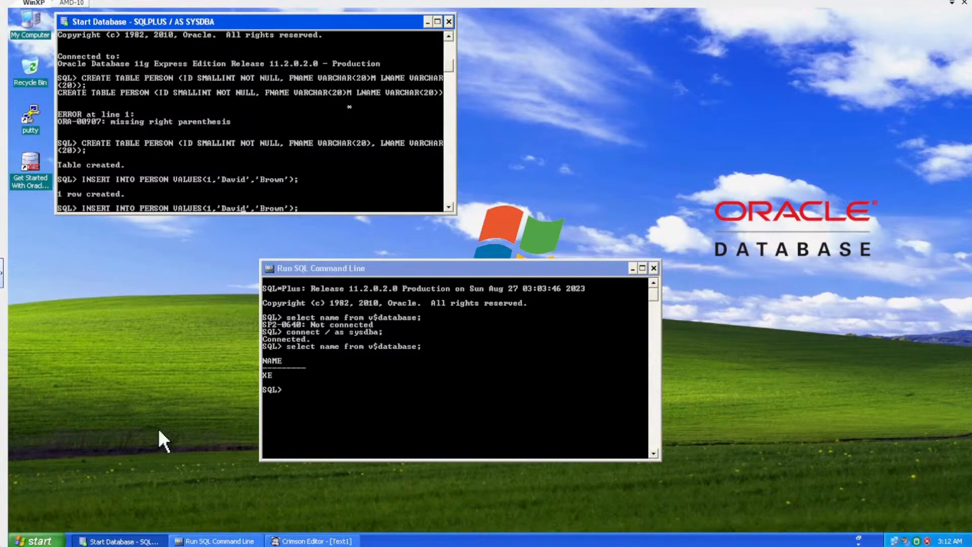
pyautogui.press('Left')
pyautogui.press('Left')
pyautogui.press('Left')
pyautogui.press('Left')
pyautogui.press('Left')
pyautogui.press('Delete')
pyautogui.press('Delete')
pyautogui.press('Delete')
pyautogui.press('Delete')
pyautogui.press('Delete')
pyautogui.write('Nancy')
# Step: Replace the last-name value with the second person's last name, set the ID to 2, and run the INSERT statement
pyautogui.press('Right')
pyautogui.press('Right')
pyautogui.press('Right')
pyautogui.press('Right')
pyautogui.press('Right')
pyautogui.press('Right')
pyautogui.press('Right')
pyautogui.press('Right')
pyautogui.press('BackSpace')
pyautogui.press('BackSpace')
pyautogui.press('BackSpace')
pyautogui.press('BackSpace')
pyautogui.press('BackSpace')
pyautogui.write('Little')
pyautogui.press('Left')
pyautogui.press('Left')
pyautogui.press('Left')
pyautogui.press('Left')
pyautogui.press('BackSpace')
pyautogui.write('2')
pyautogui.press('Return')
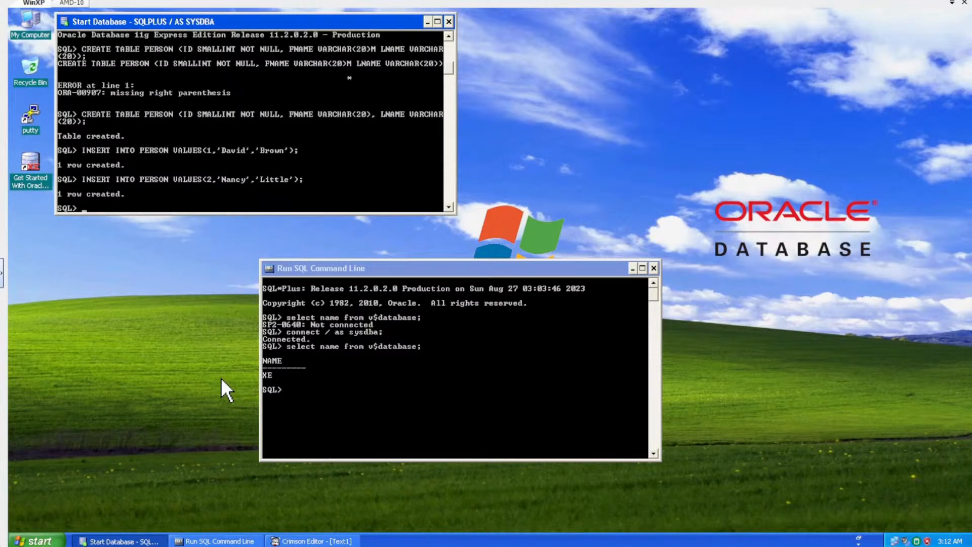
# Step: Query all rows of the PERSON table with select * from person; to check the inserted records
pyautogui.write('select * from person;')
pyautogui.press('Return')
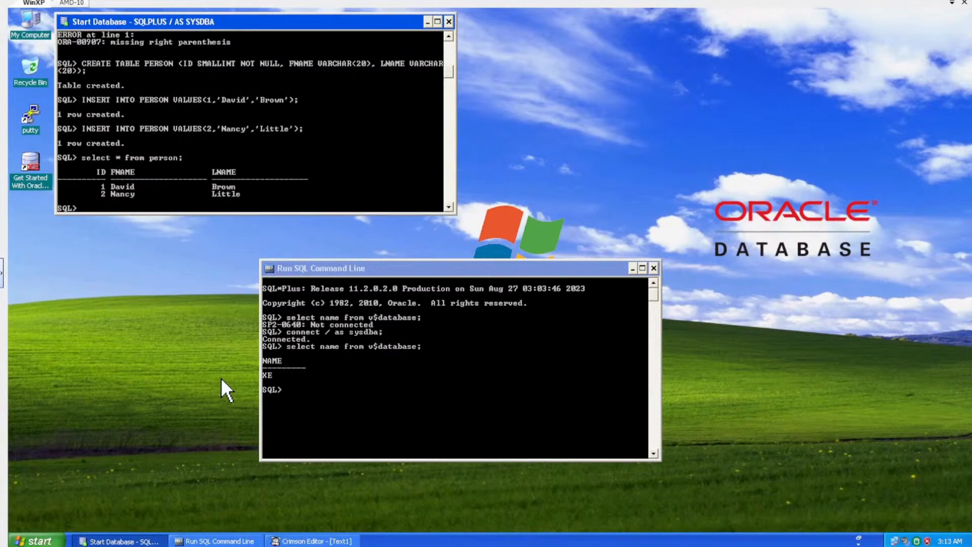